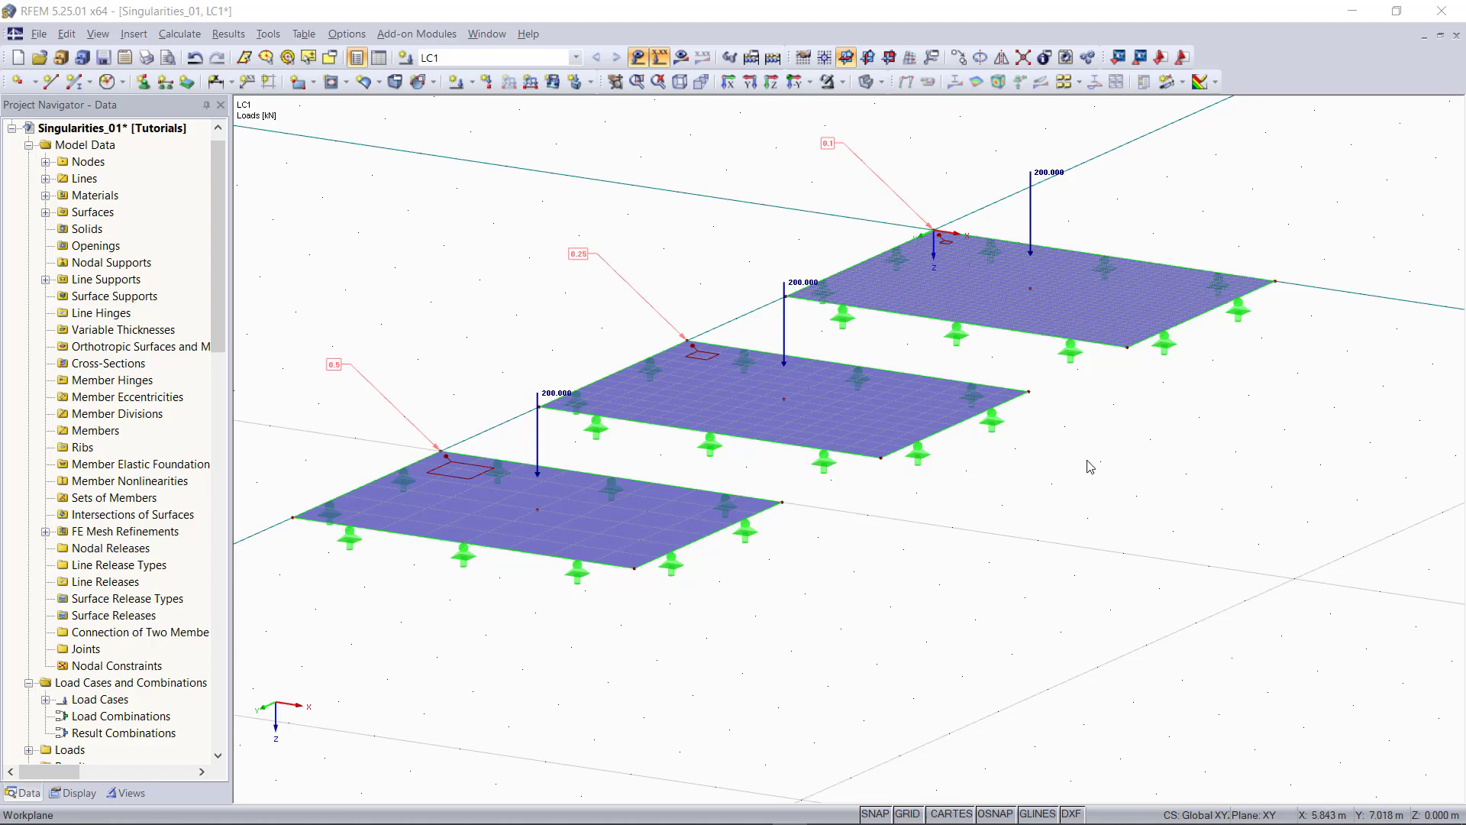
Step: Inspect the middle plate's mesh refinement settings and close them unchanged
left_click(615, 504)
left_click(894, 428)
right_click(834, 424)
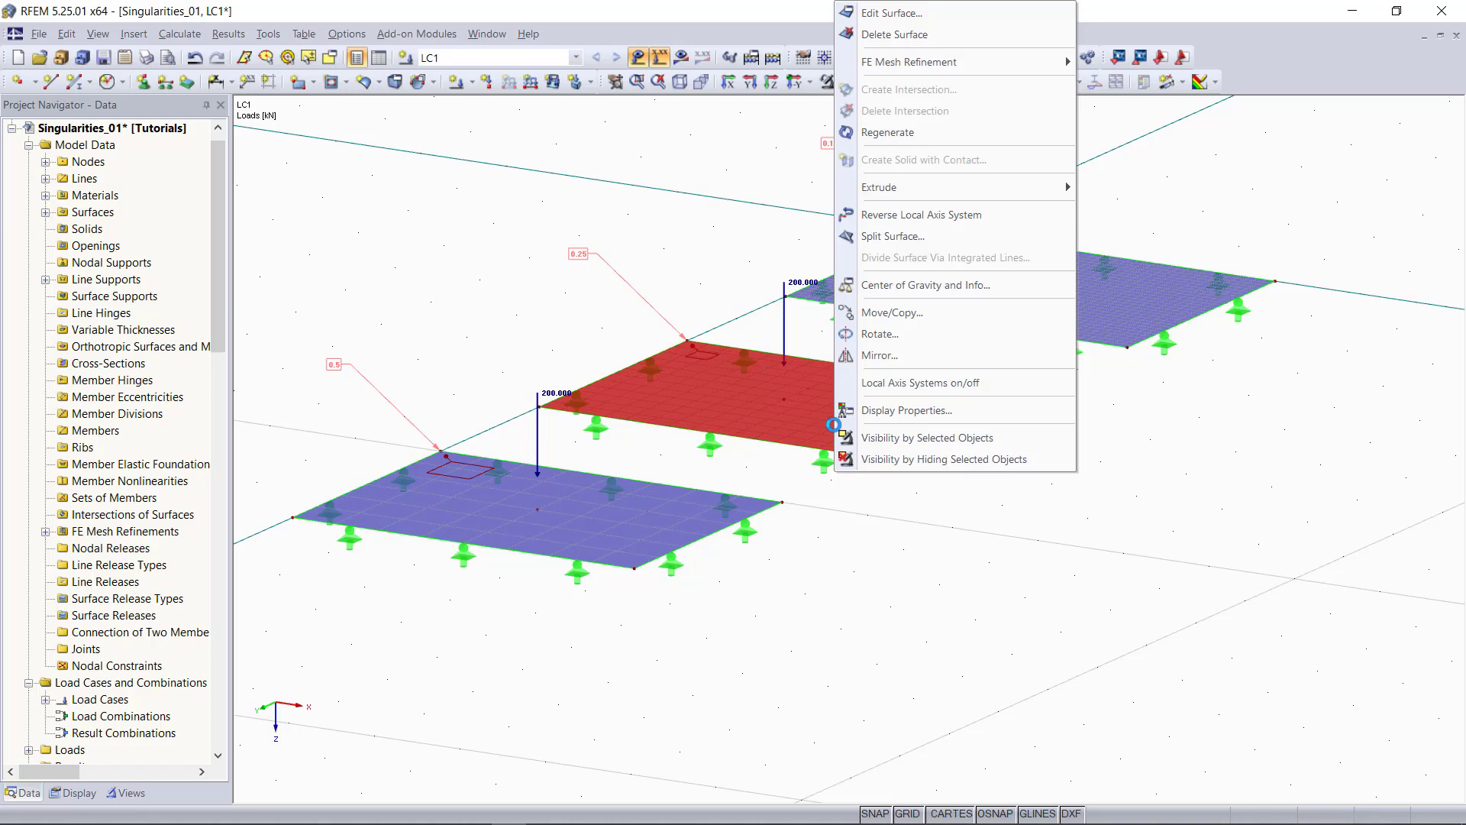
mouse_move(967, 74)
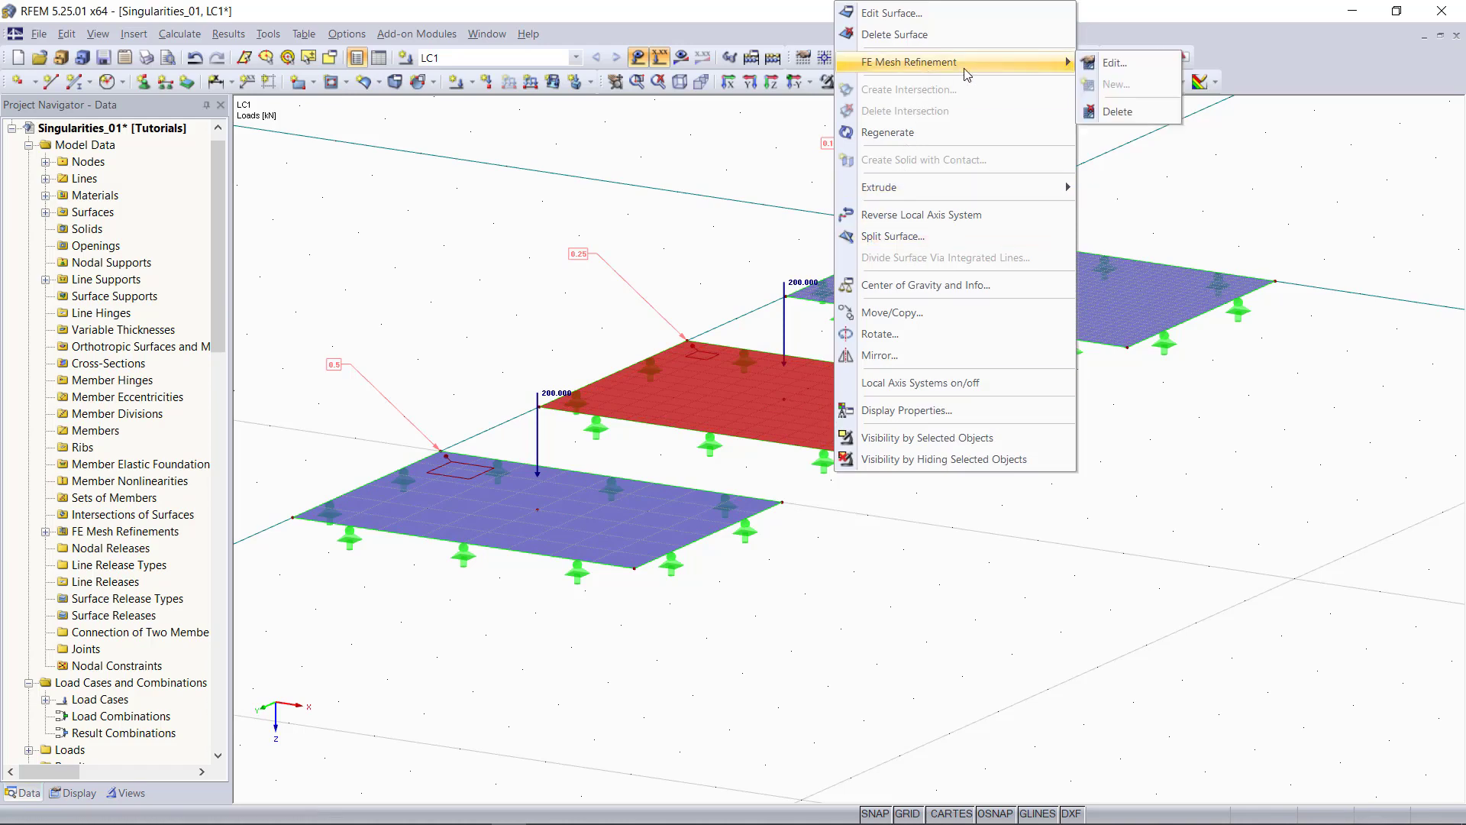
left_click(1114, 63)
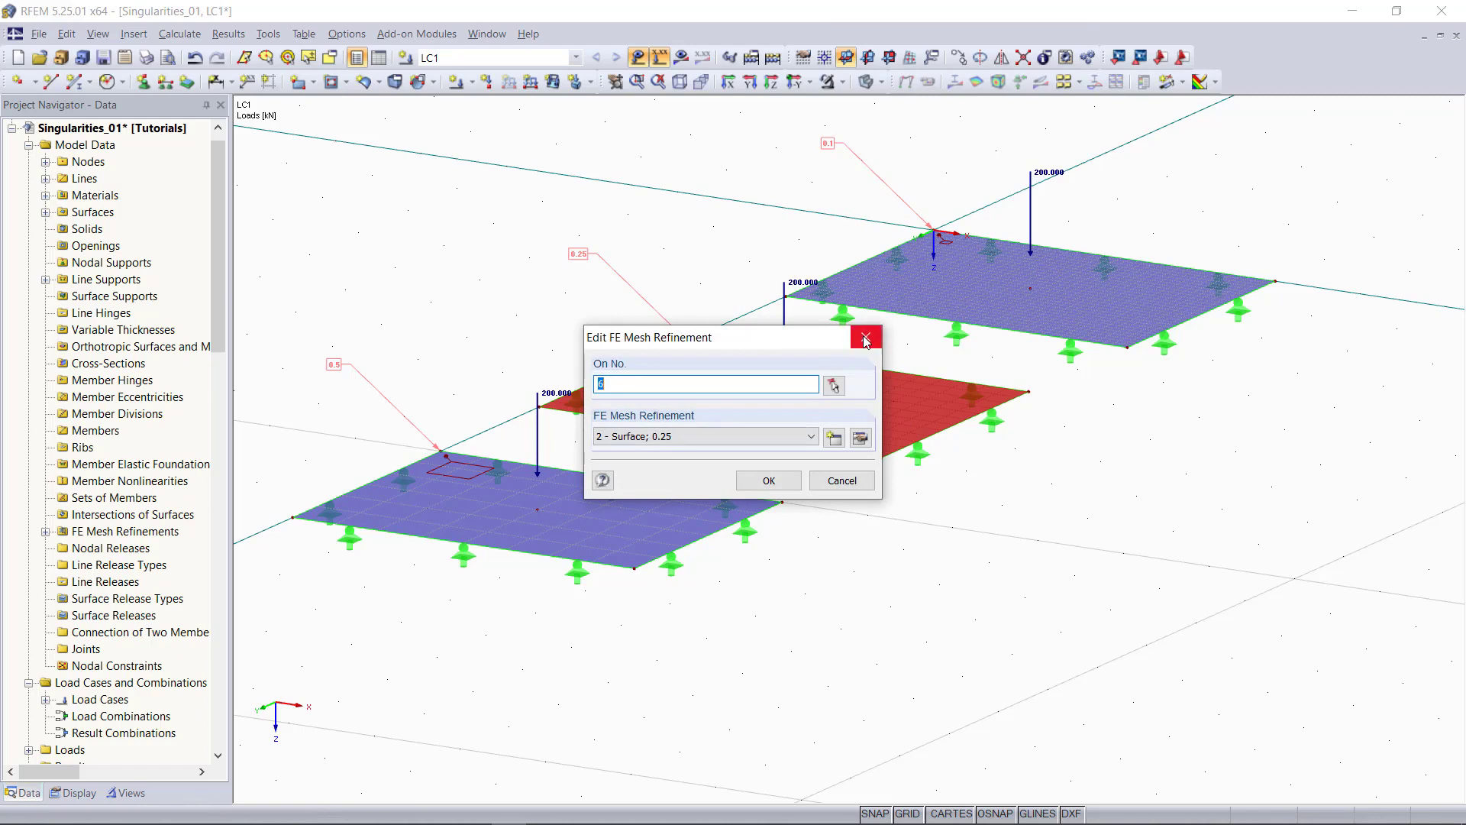
left_click(866, 340)
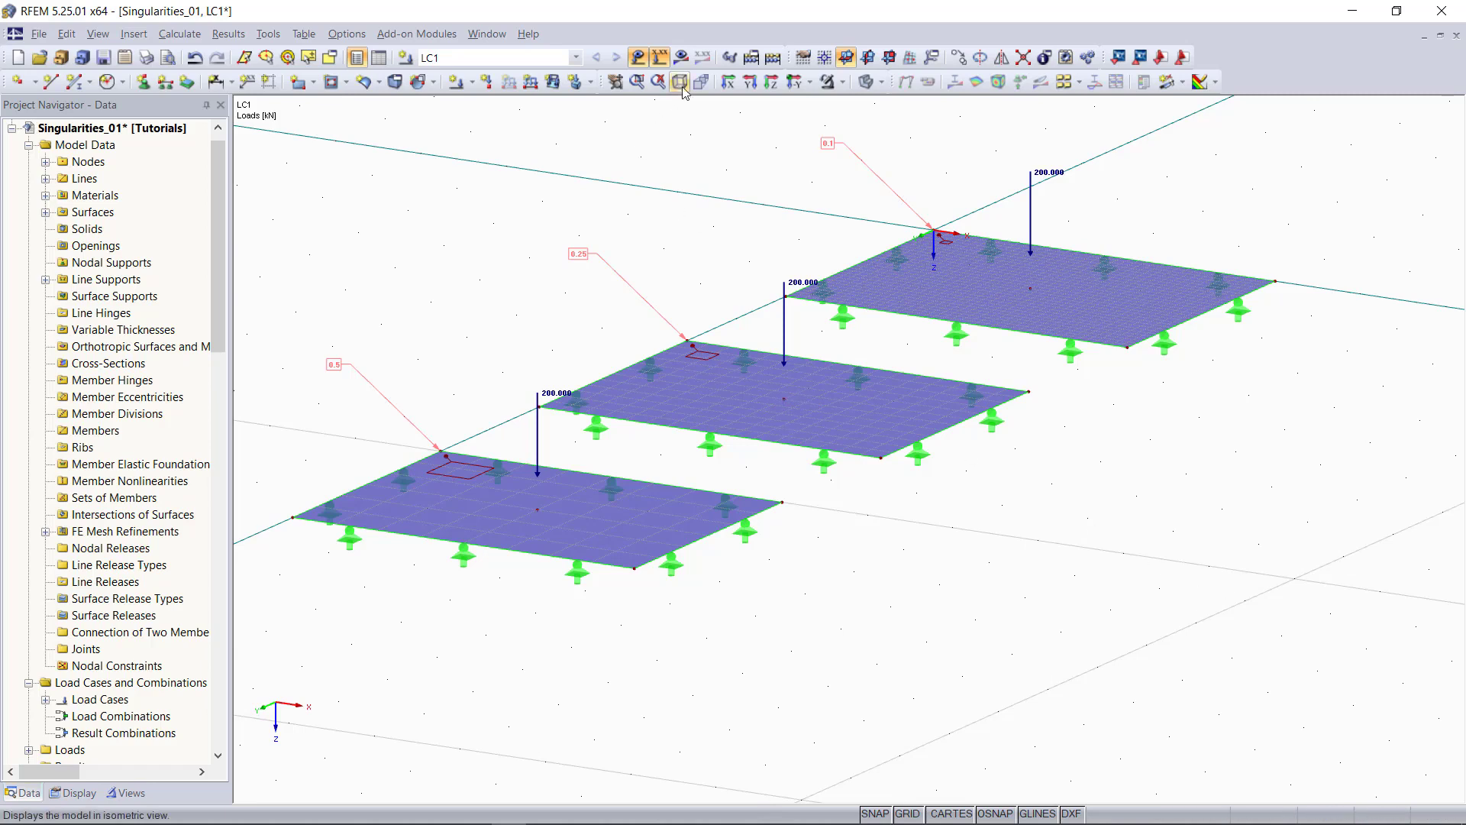
Step: Calculate LC1 and show the σx,+ result values on the plate surfaces
left_click(680, 57)
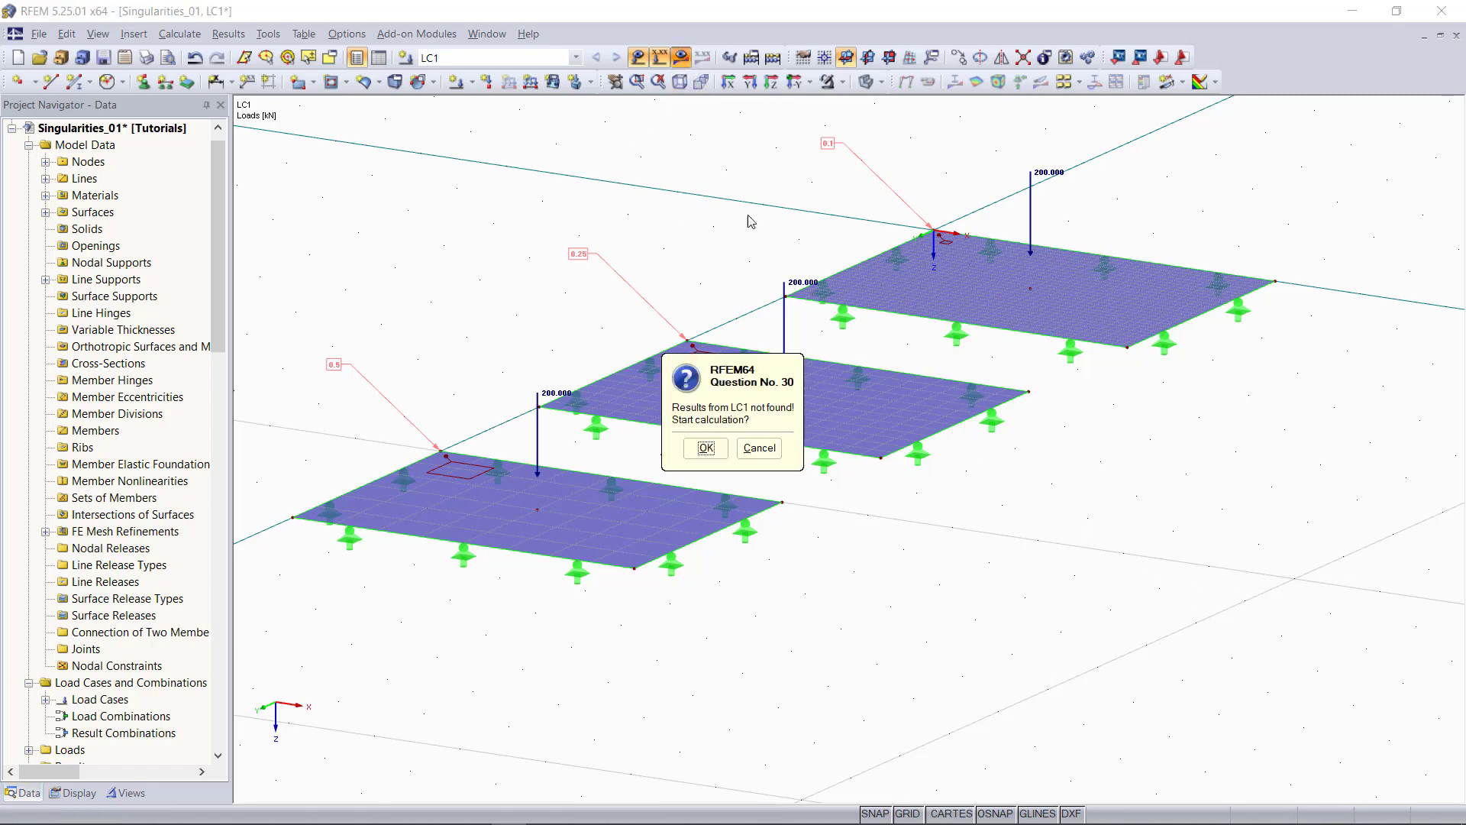
left_click(706, 446)
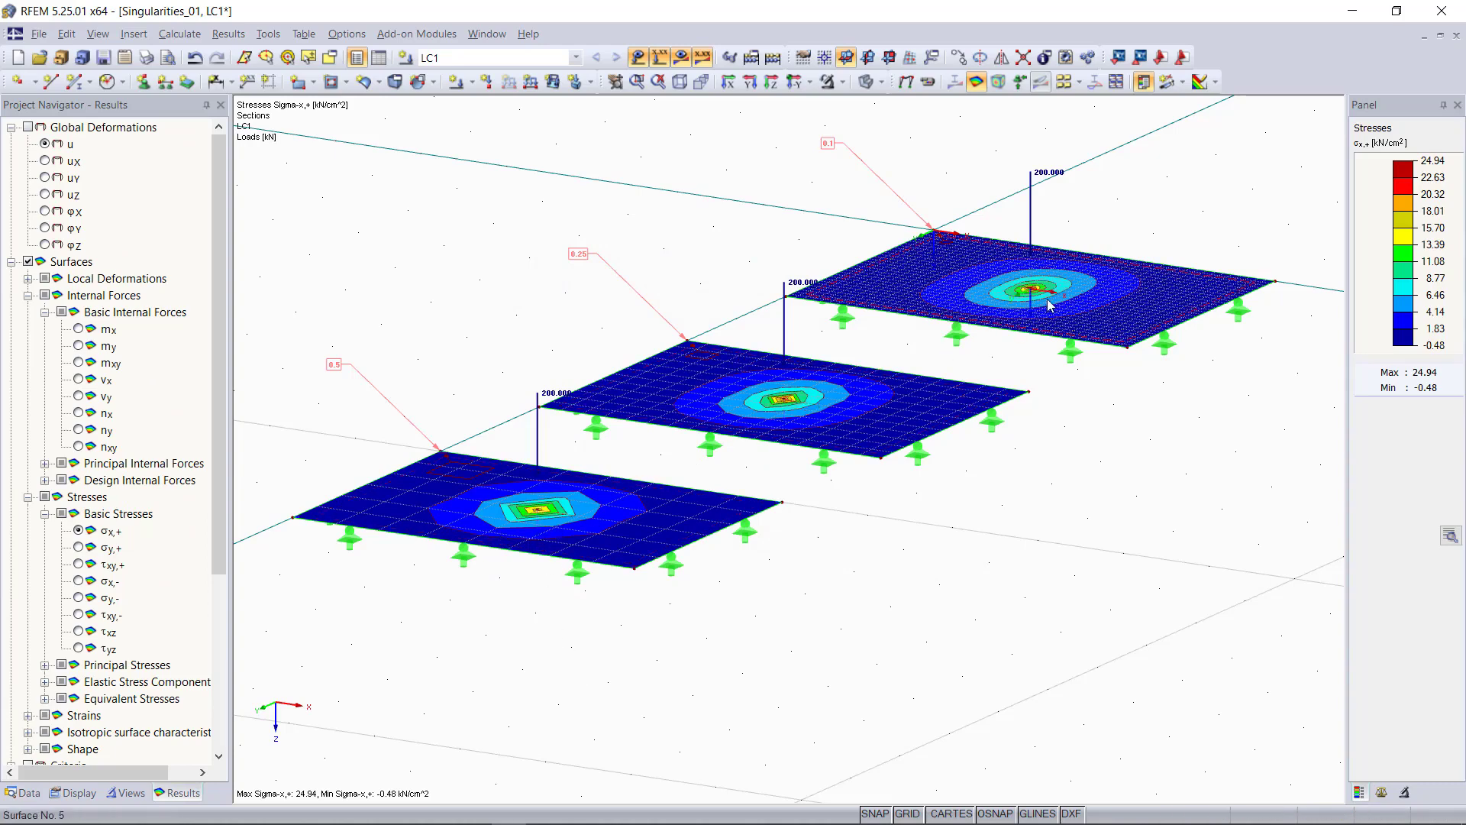
left_click(74, 792)
left_click(62, 413)
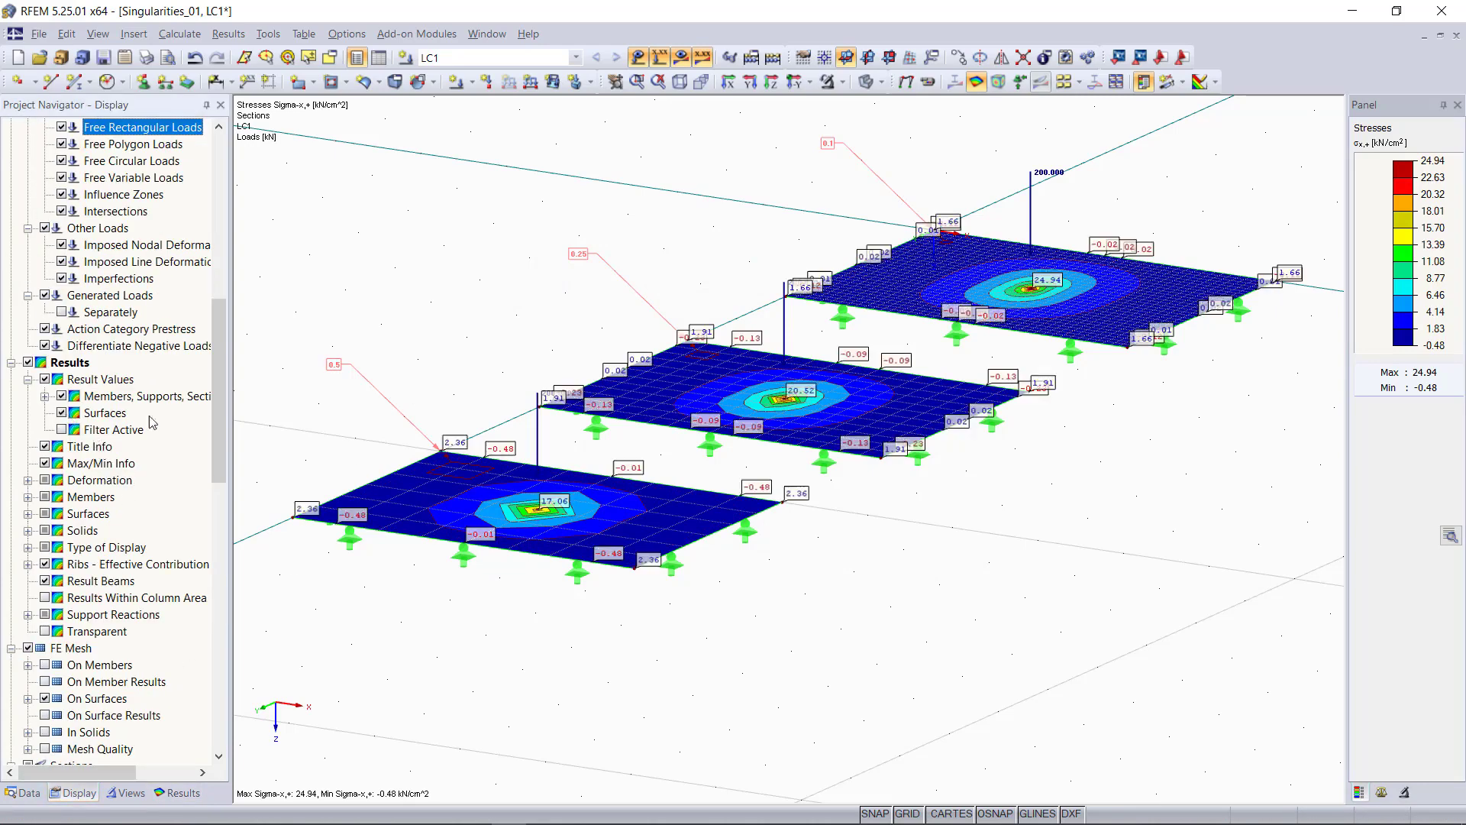
scroll(855, 584, "up", 1)
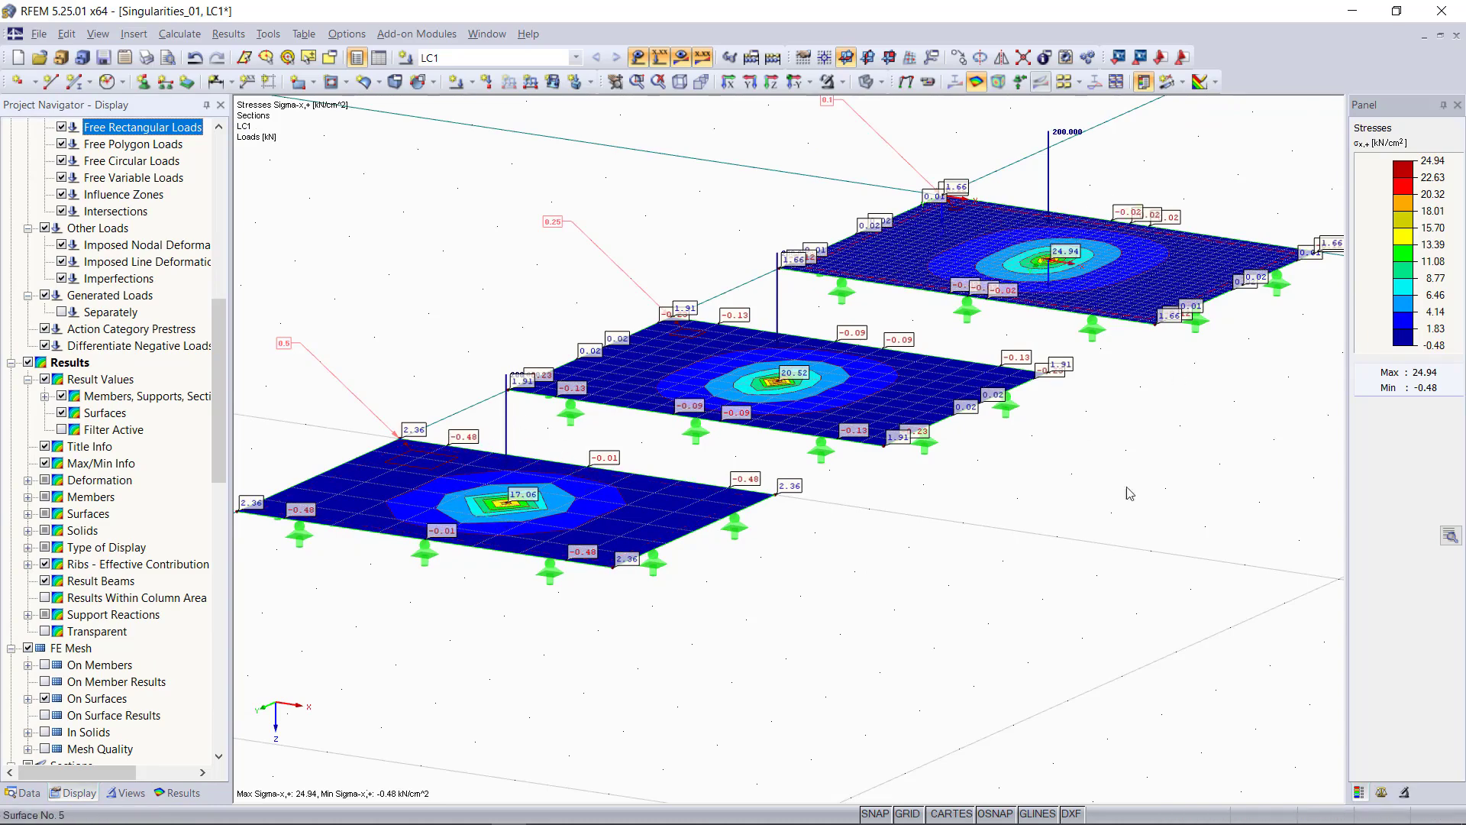
Step: Create section 1-1 from (0, 11.5) to (4, 11.5), in the Local in -z plane, direction Z
left_click(62, 412)
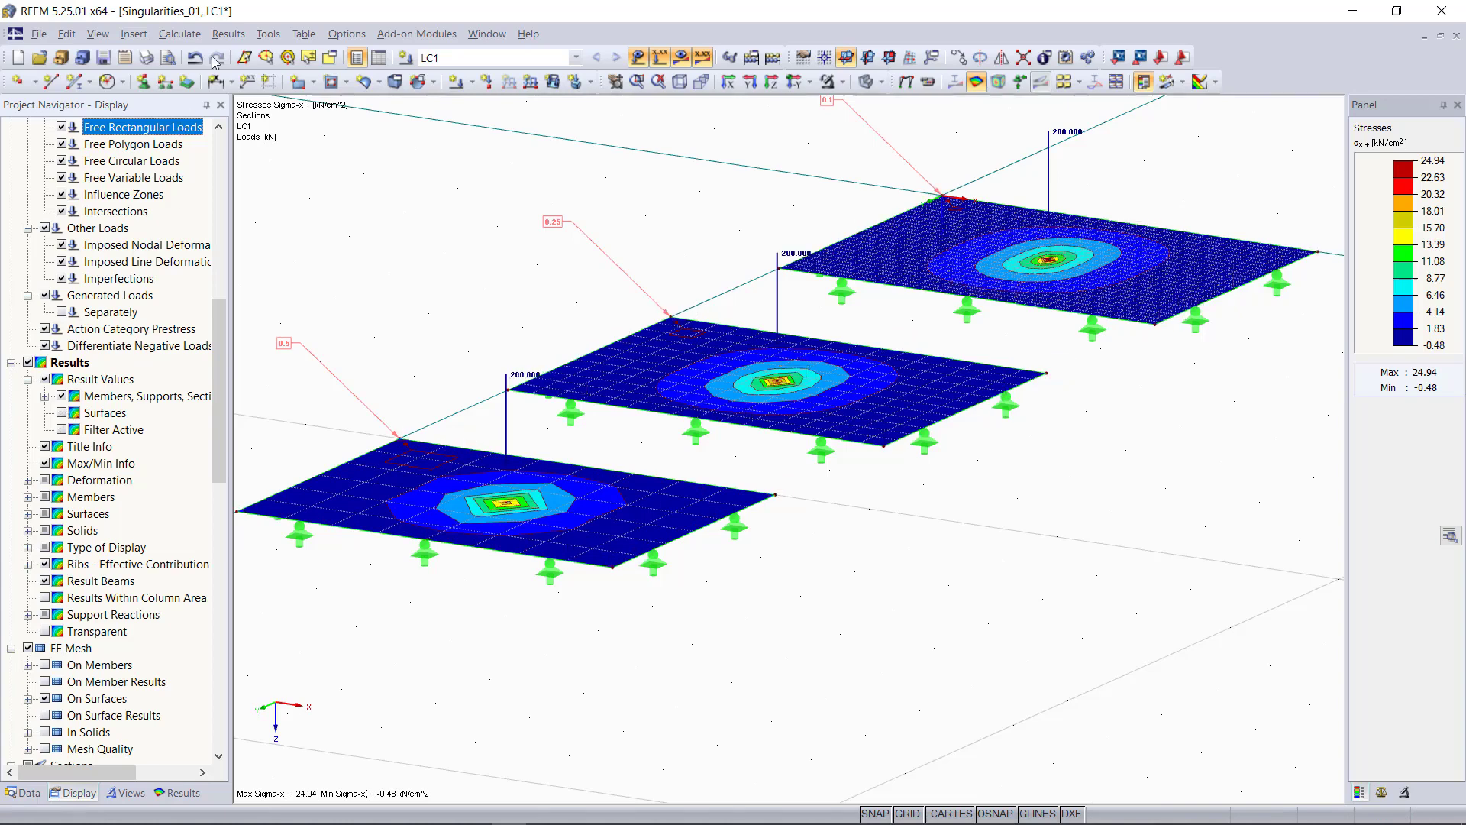
left_click(135, 34)
left_click(200, 126)
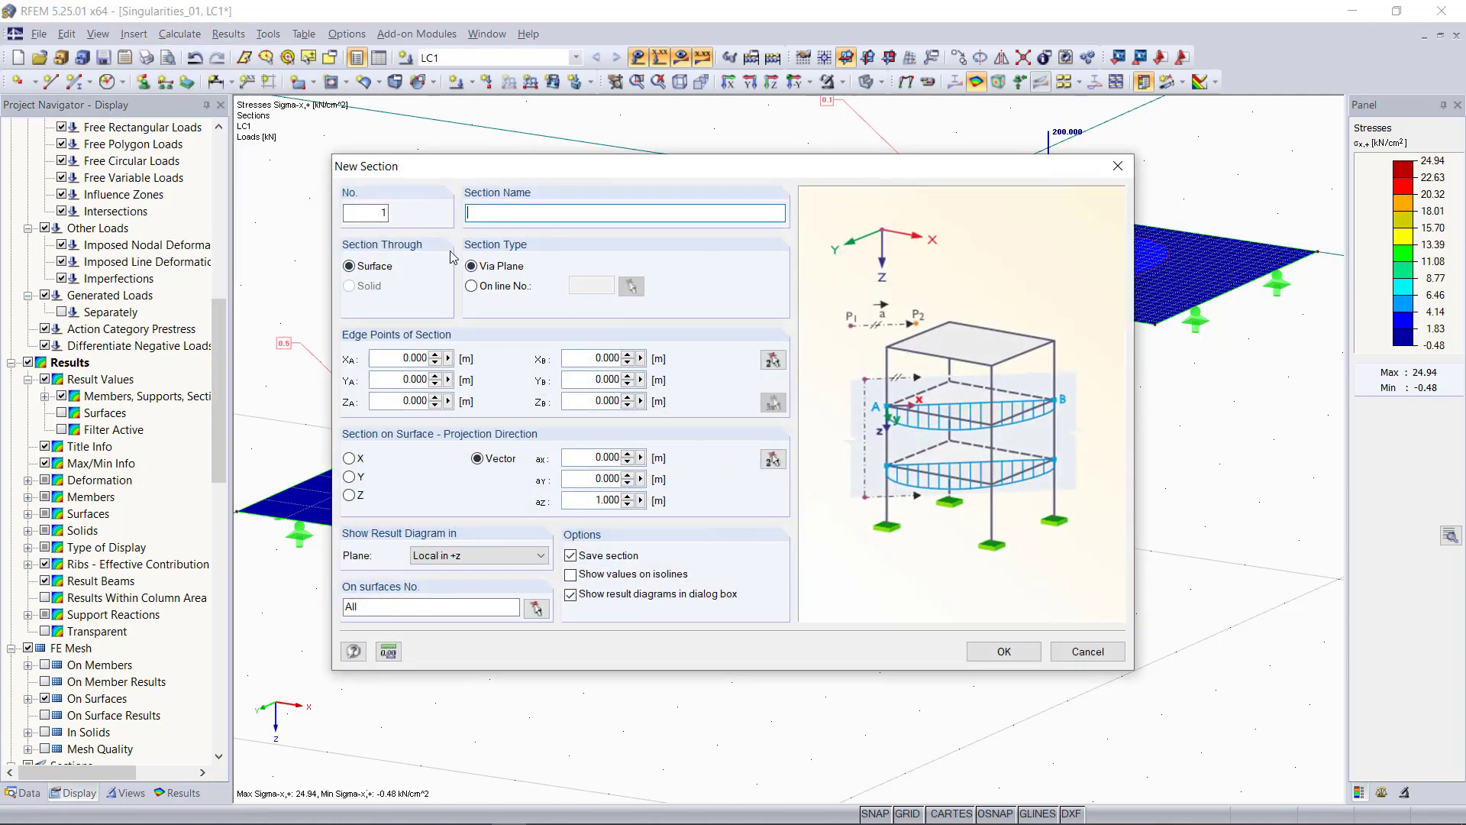
type("1-1")
left_click(764, 359)
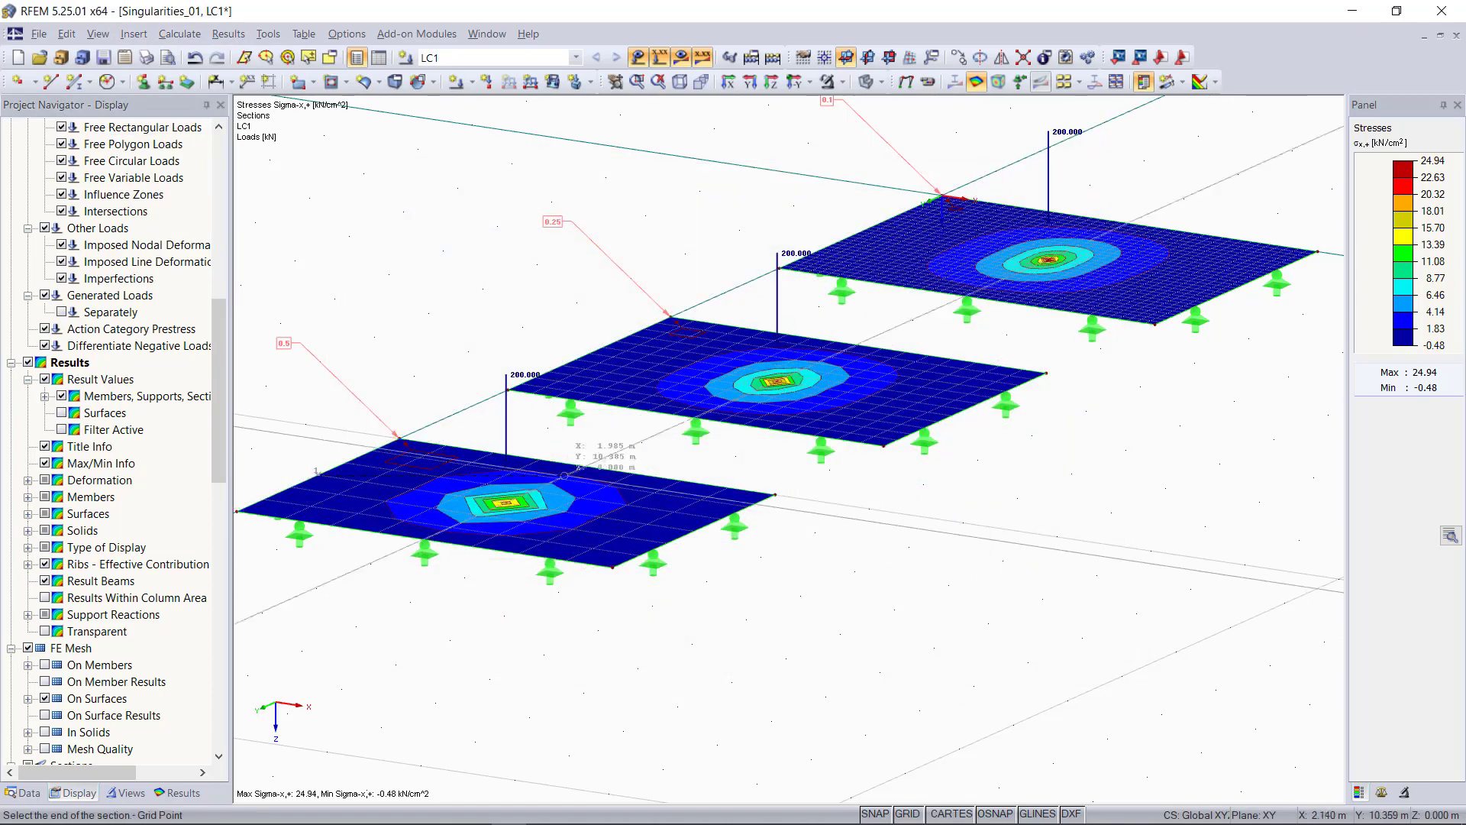
left_click(316, 473)
left_click(677, 531)
left_click(462, 557)
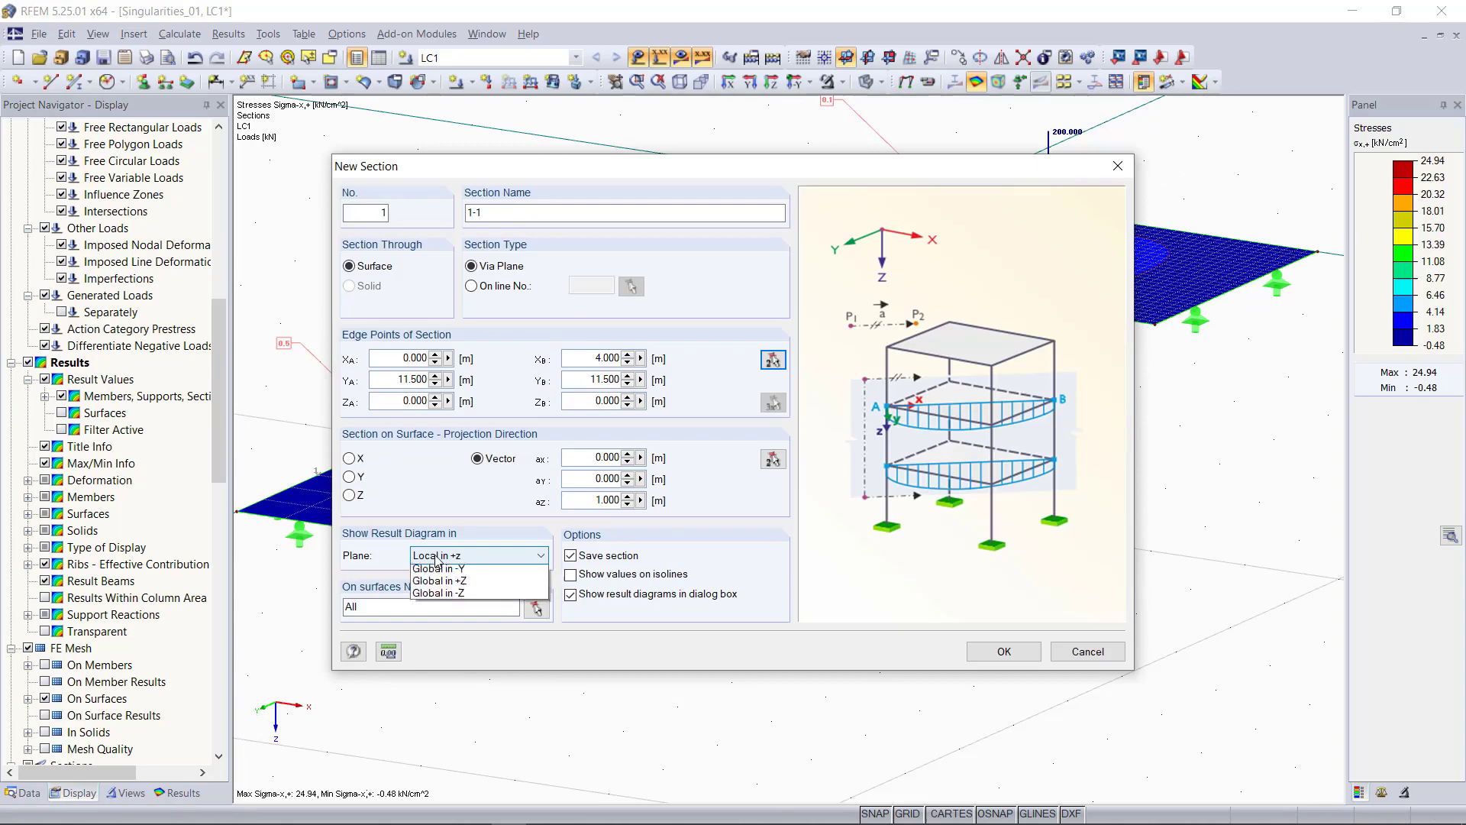
left_click(445, 585)
left_click(349, 495)
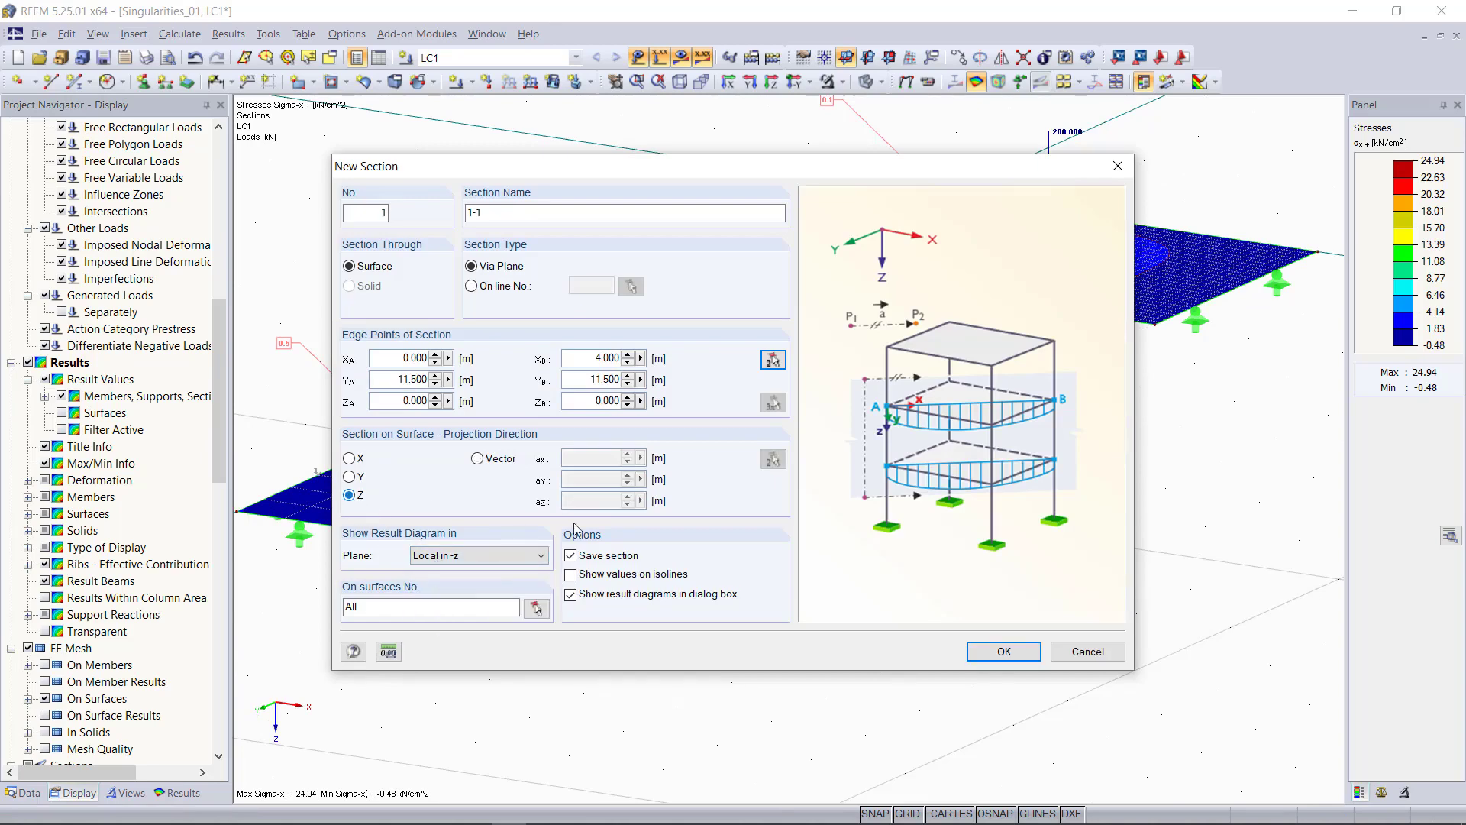
left_click(1003, 652)
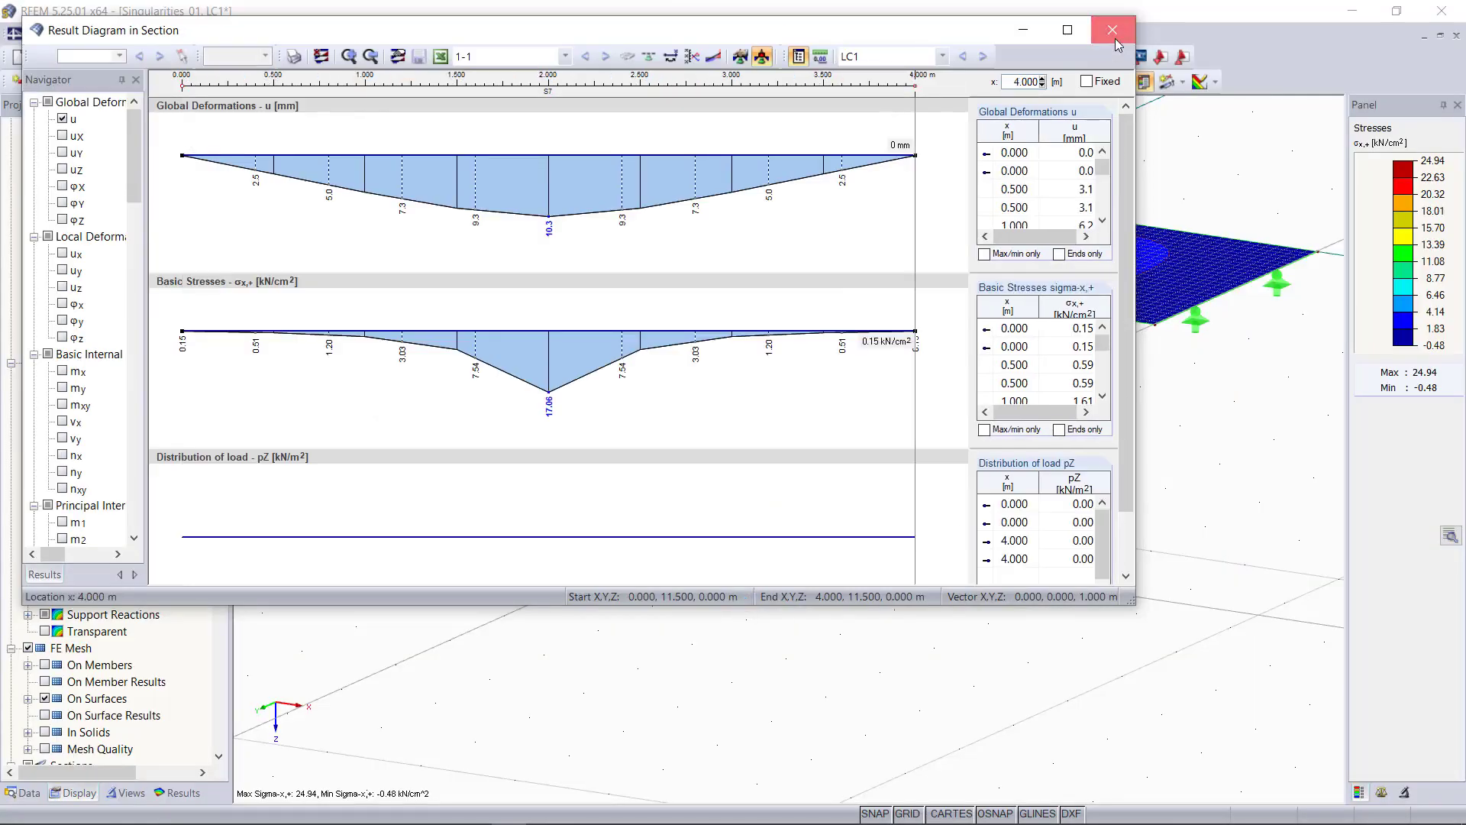
Step: Copy section 1-1 onto the other plates
left_click(1116, 27)
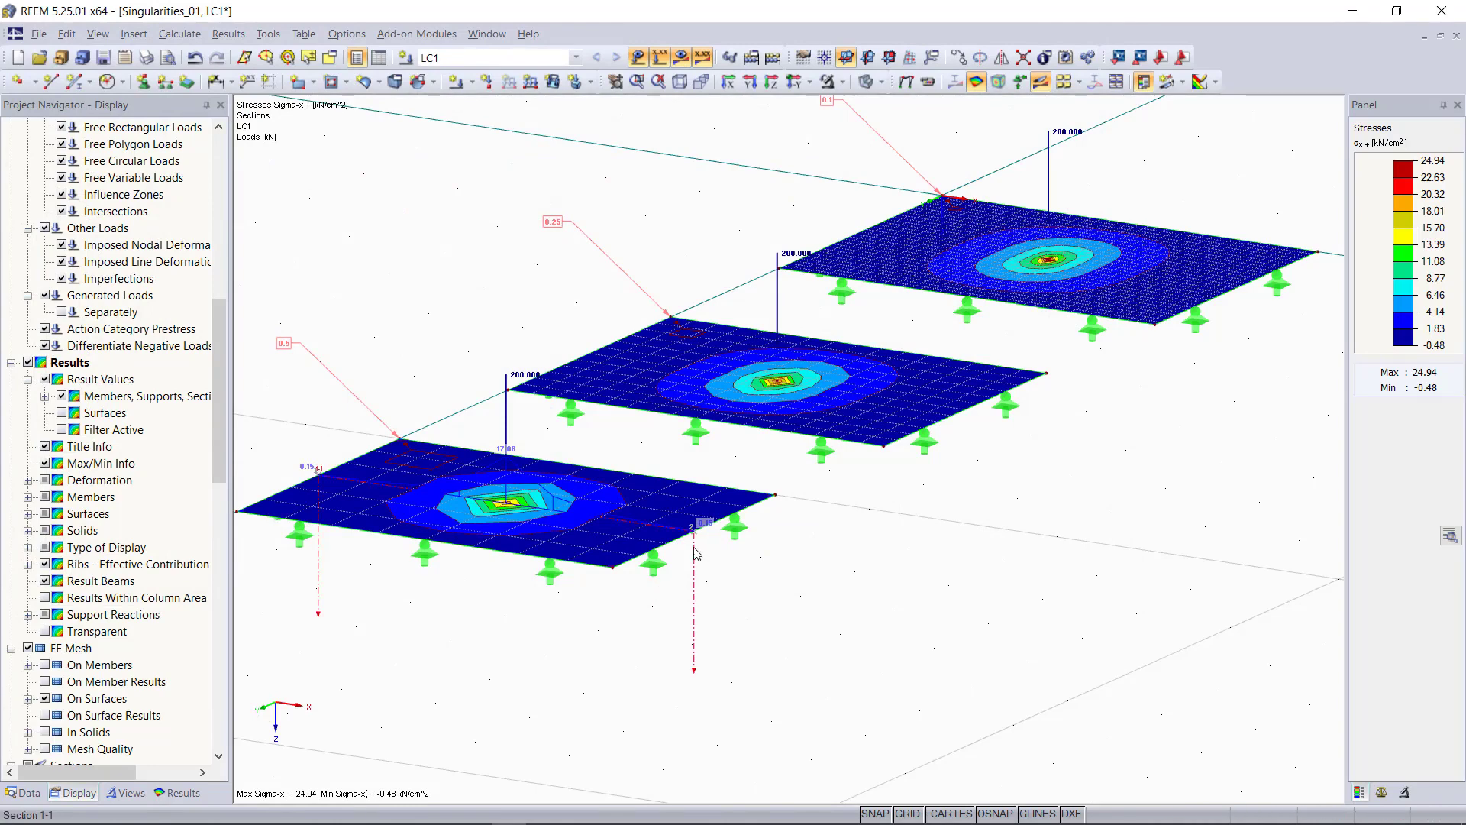
left_click_drag(695, 554, 1243, 299, "ctrl")
scroll(1066, 551, "down", 1)
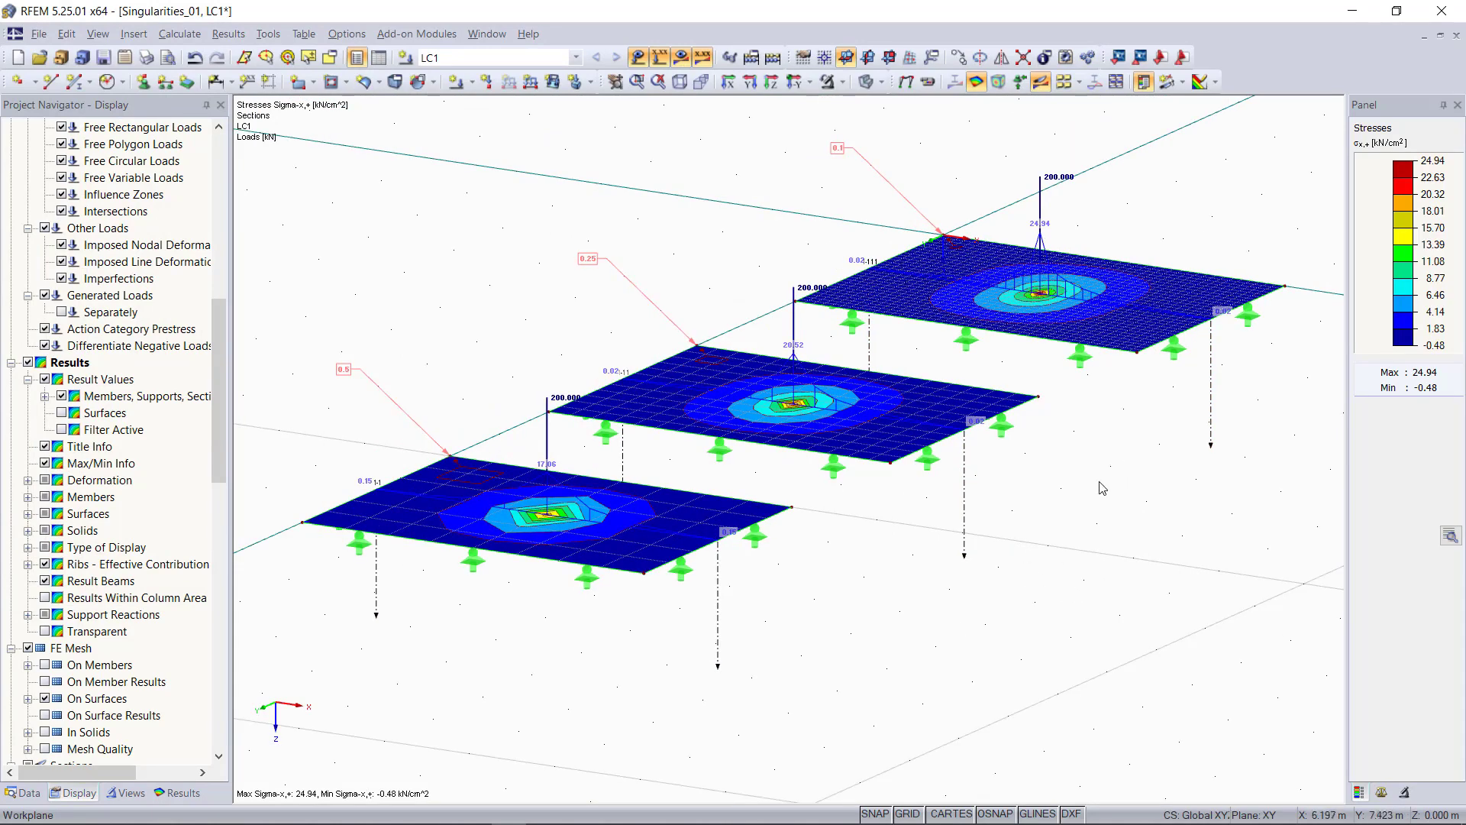
Step: Hide the surface stress contours and load value labels, keeping the 200 kN loads shown
left_click(976, 82)
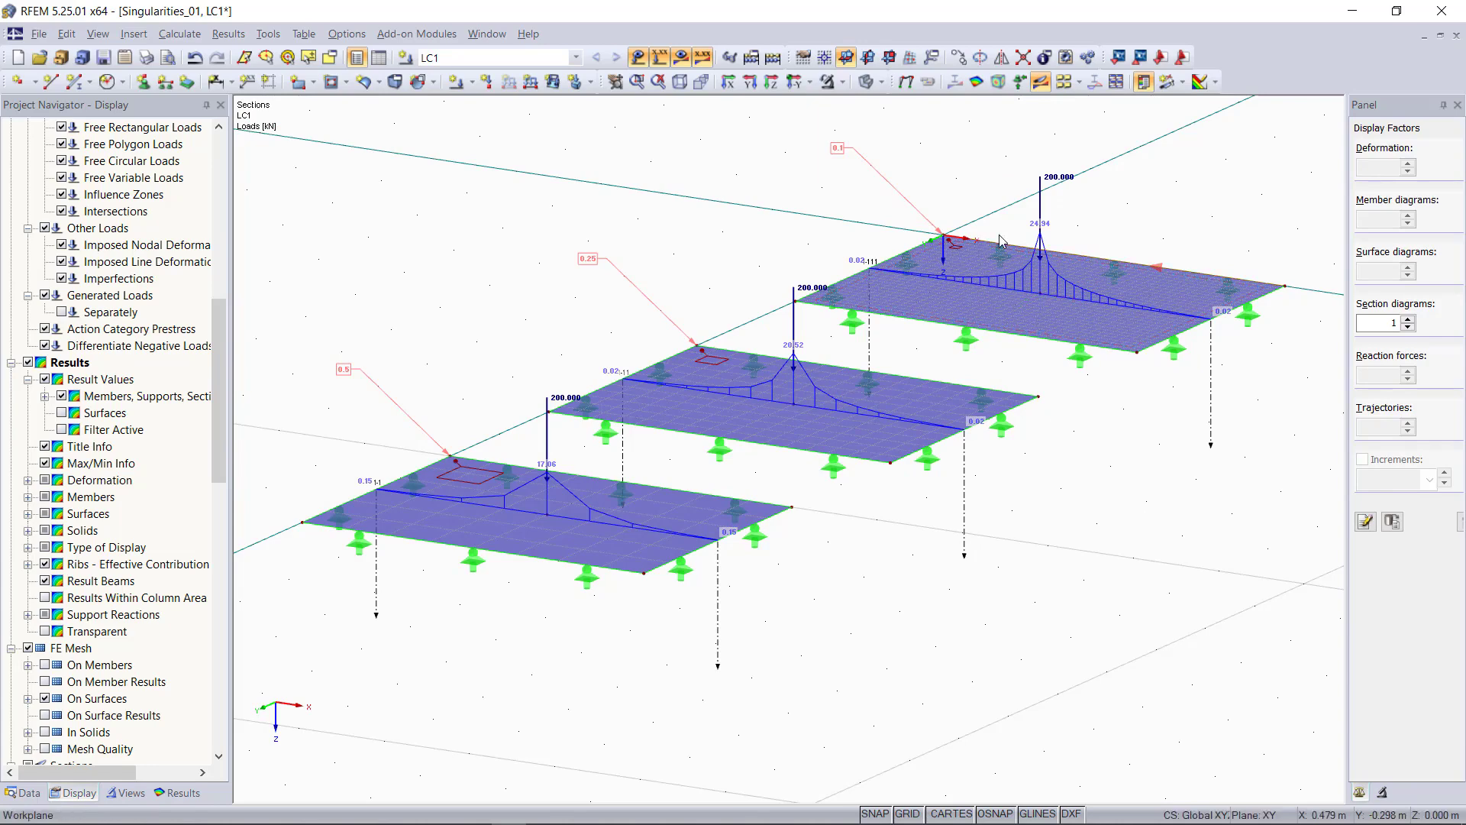
left_click(659, 57)
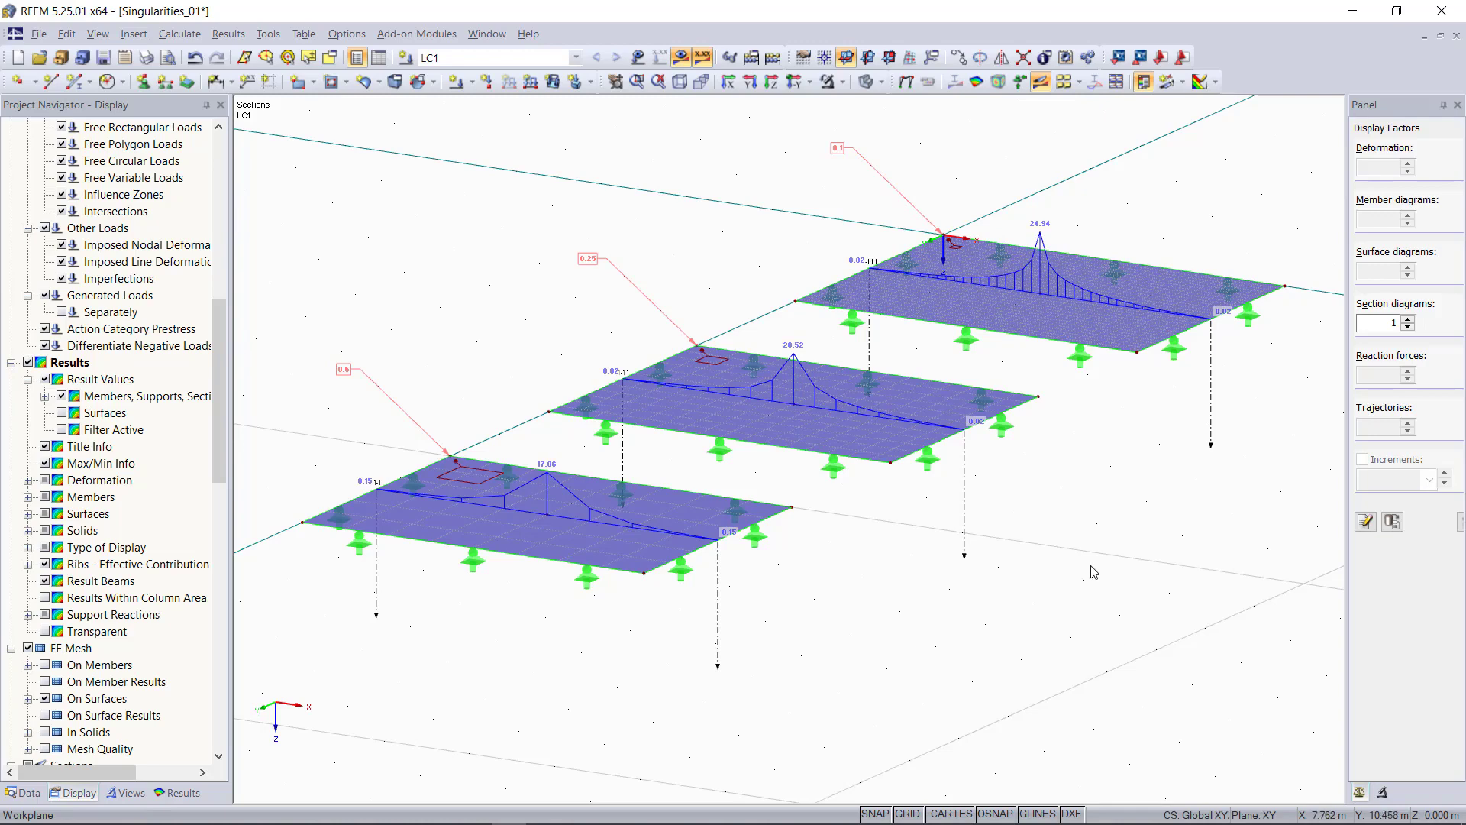
left_click(638, 58)
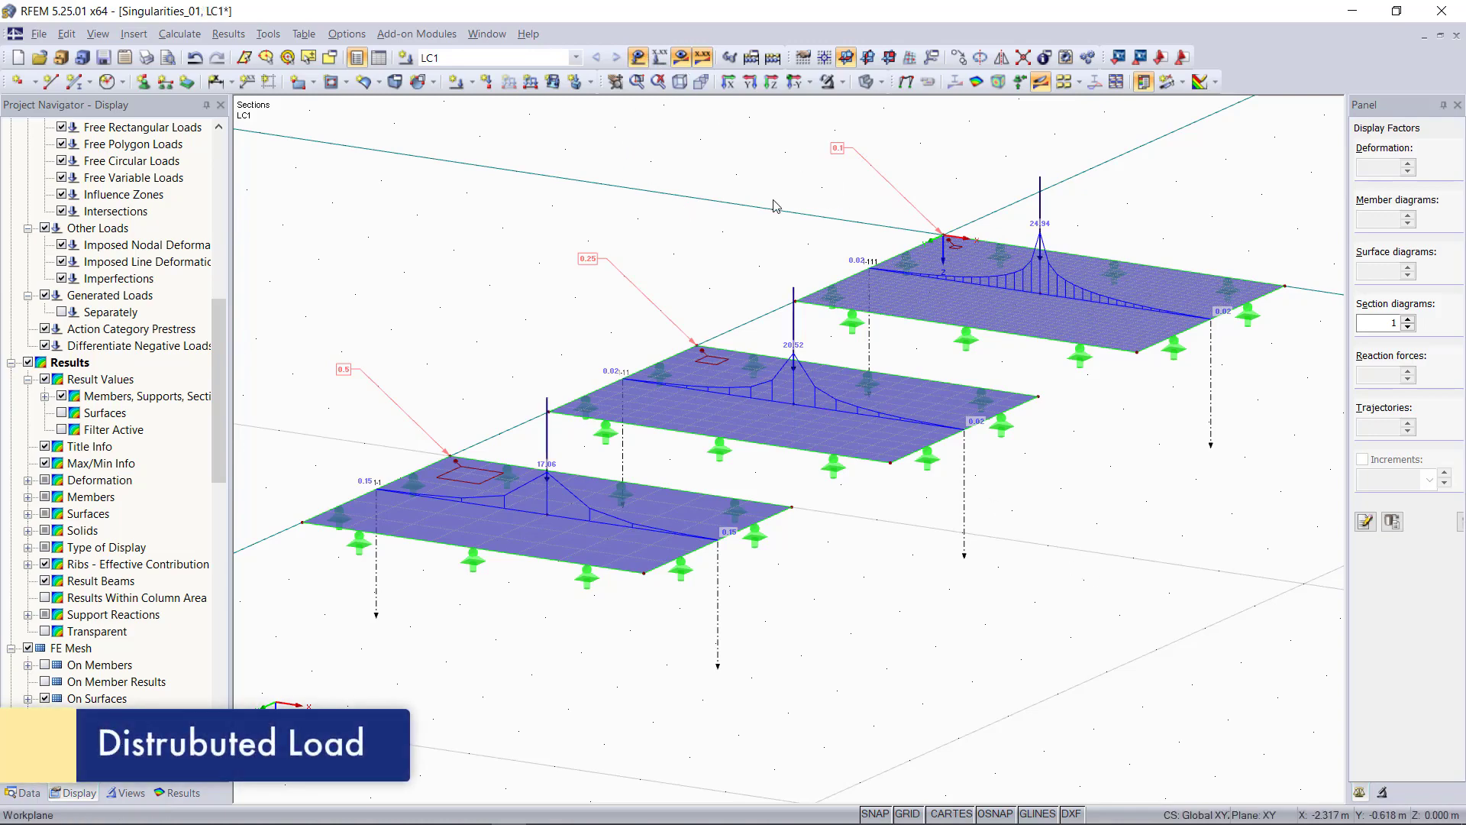
Step: Convert the rear plate's 200 kN point load into a surface load, deleting existing results
right_click(1040, 189)
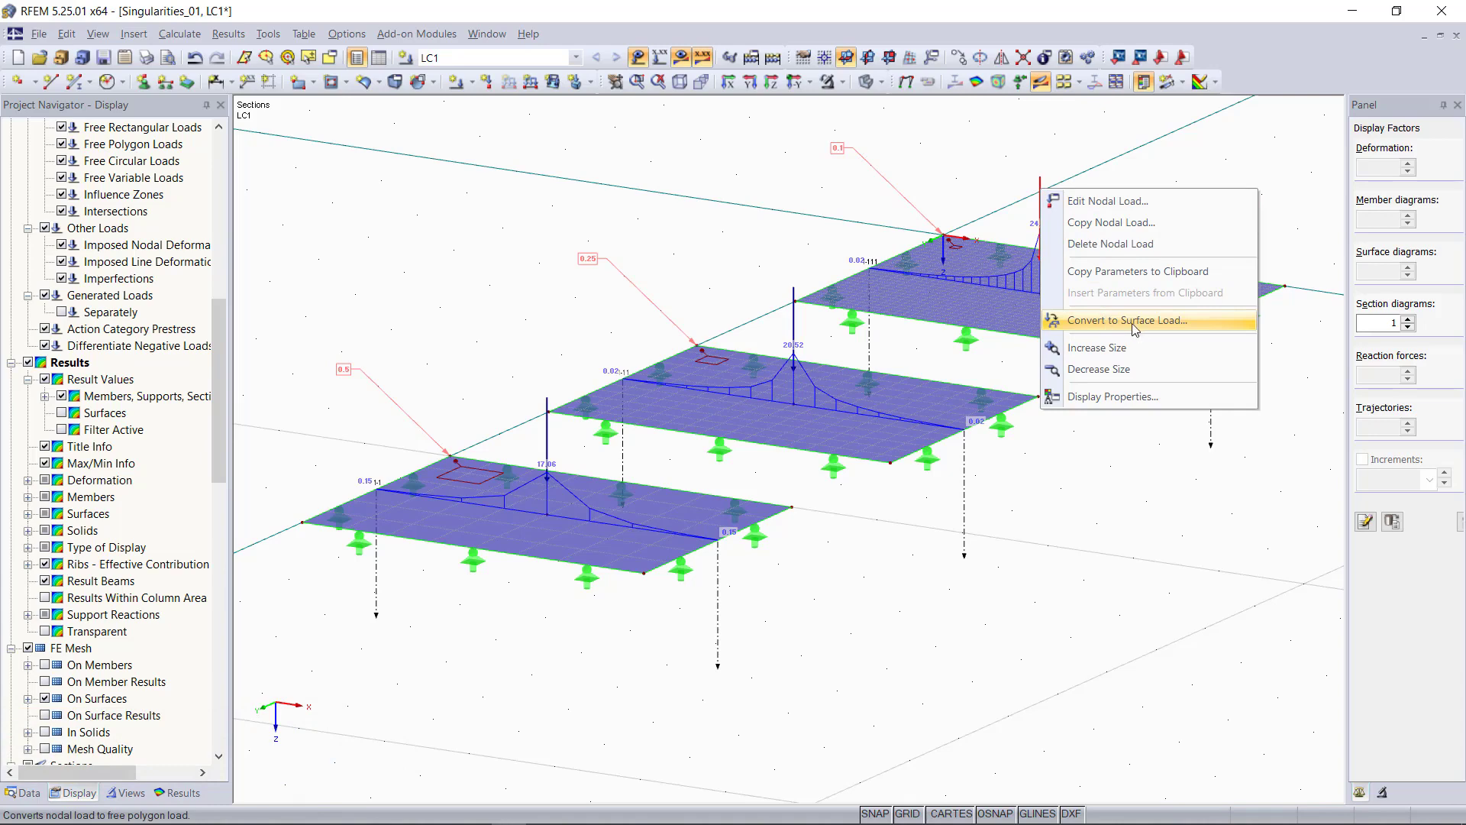
left_click(1178, 323)
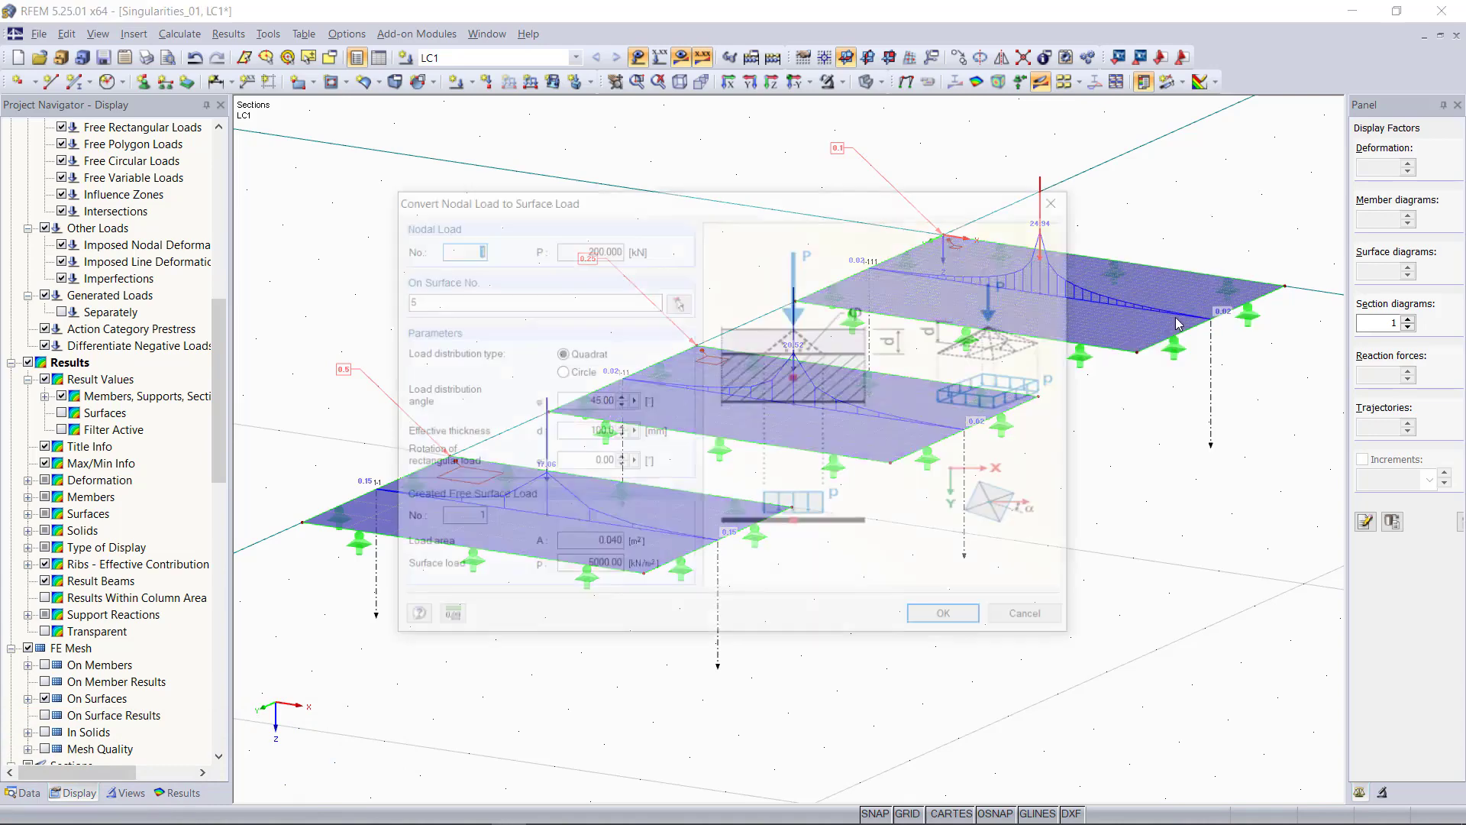
left_click(950, 620)
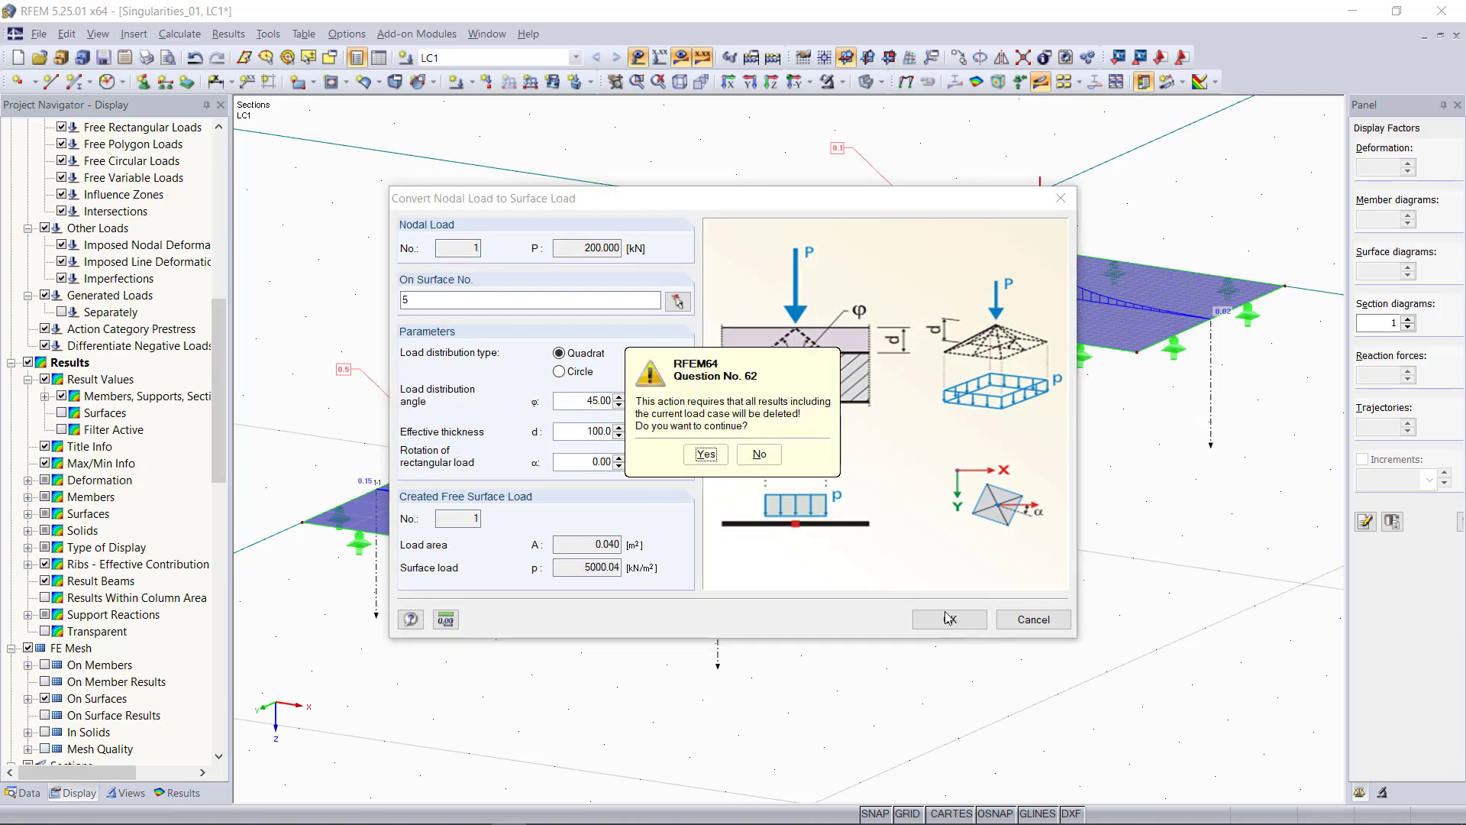
left_click(704, 456)
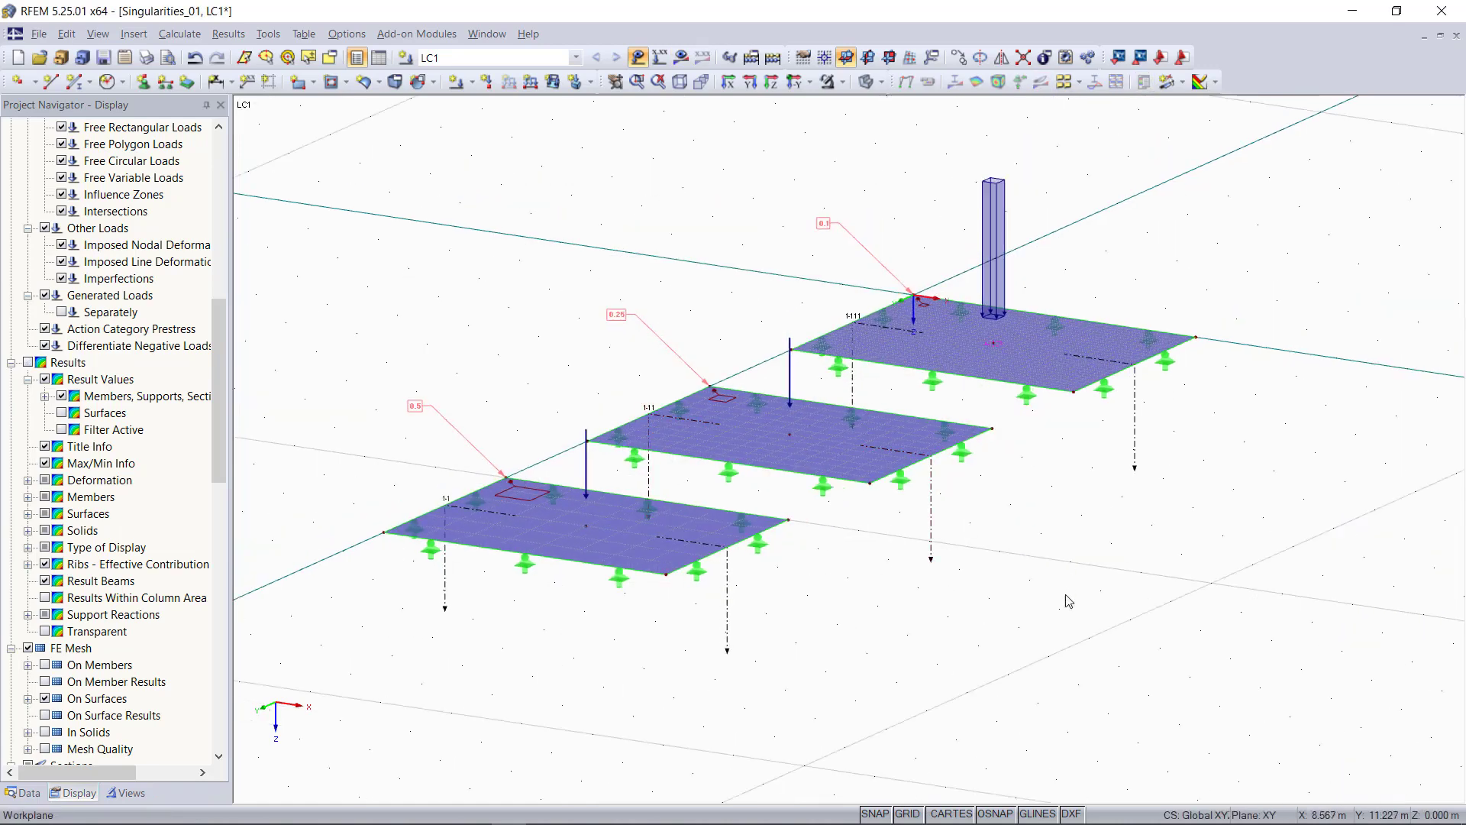
Step: Recalculate the results, hide the loads, and draw the plates as mesh grids
left_click(680, 58)
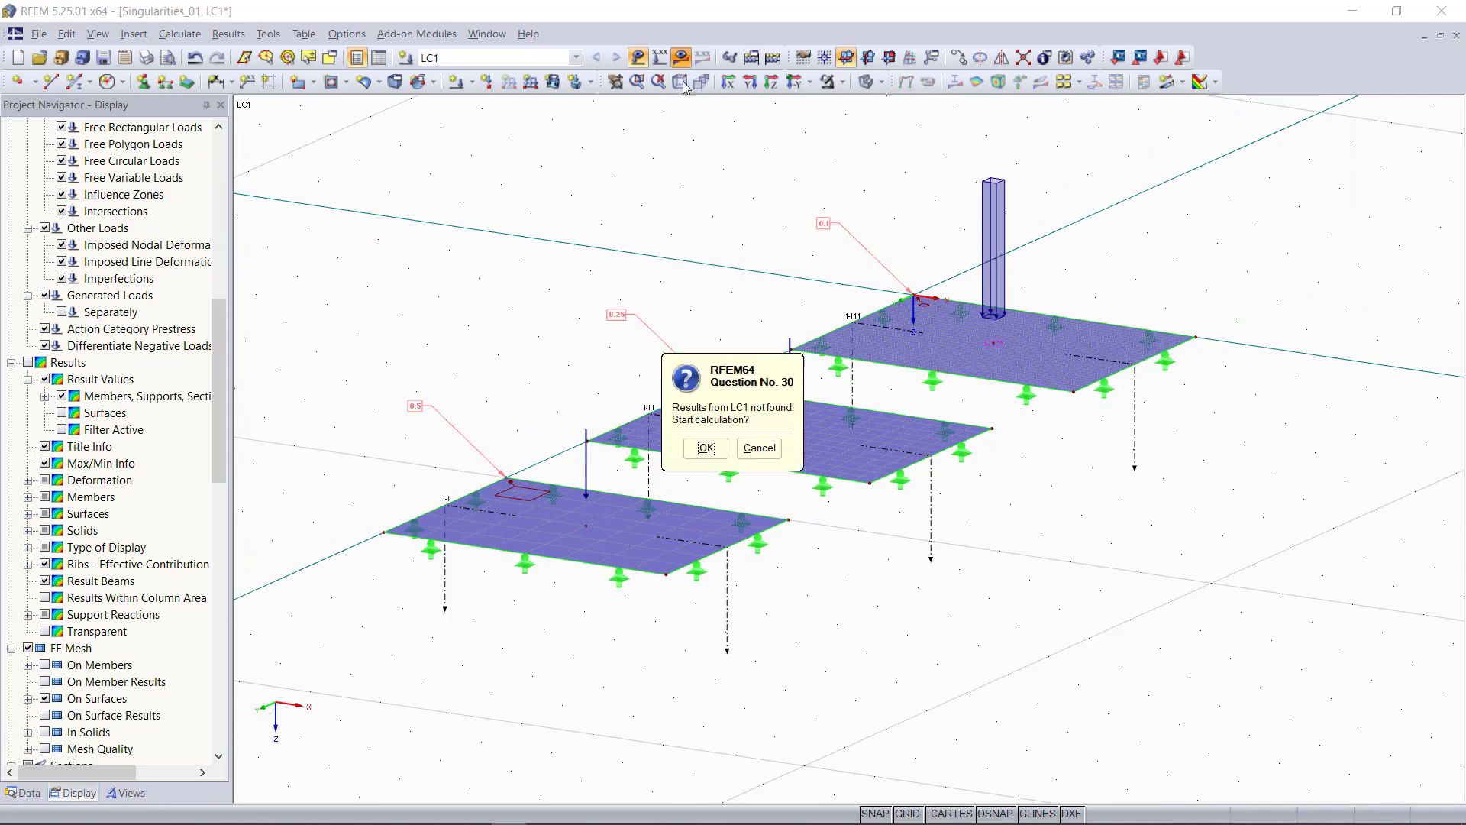
left_click(705, 449)
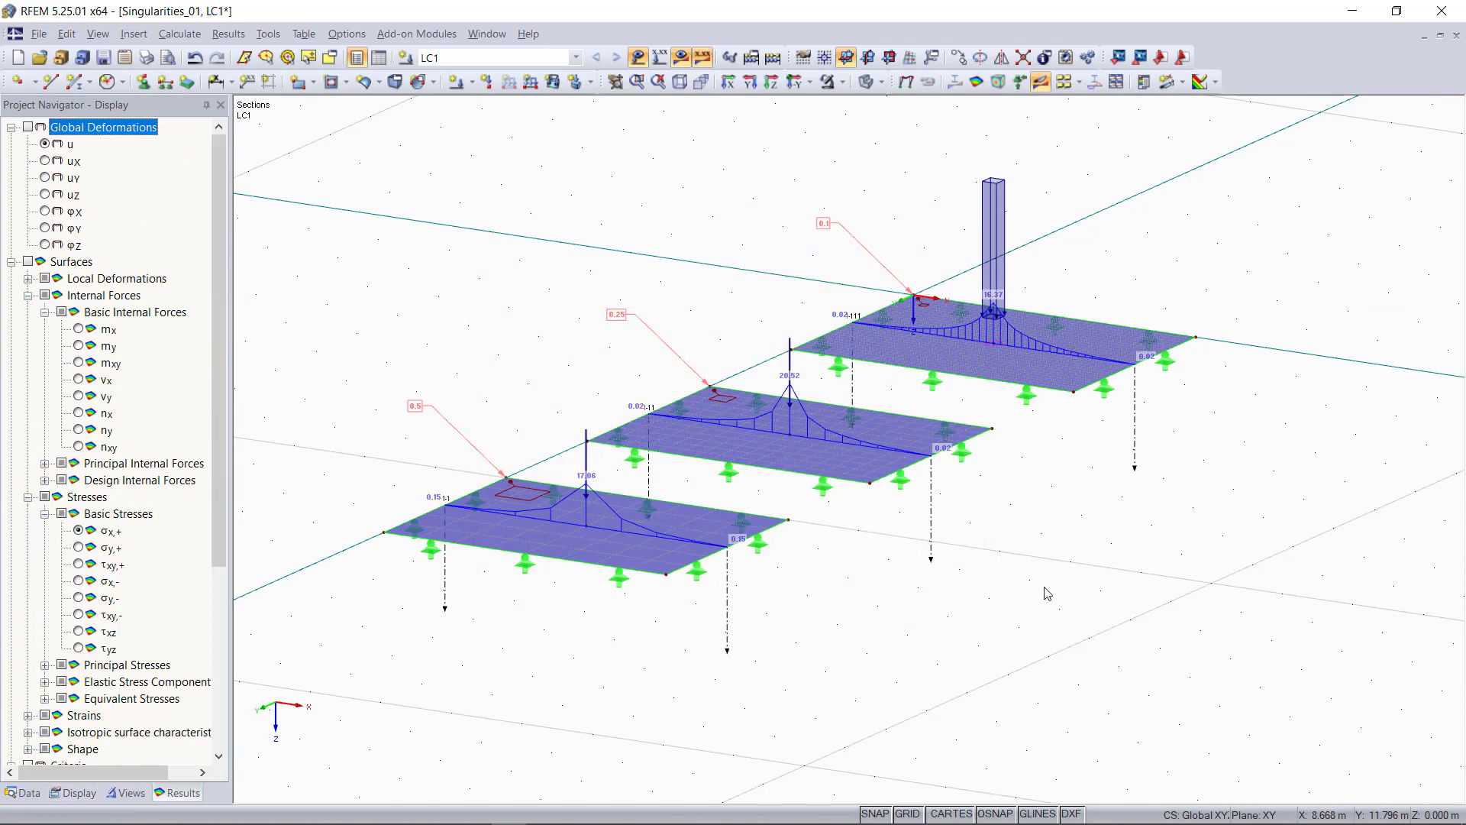
left_click(641, 60)
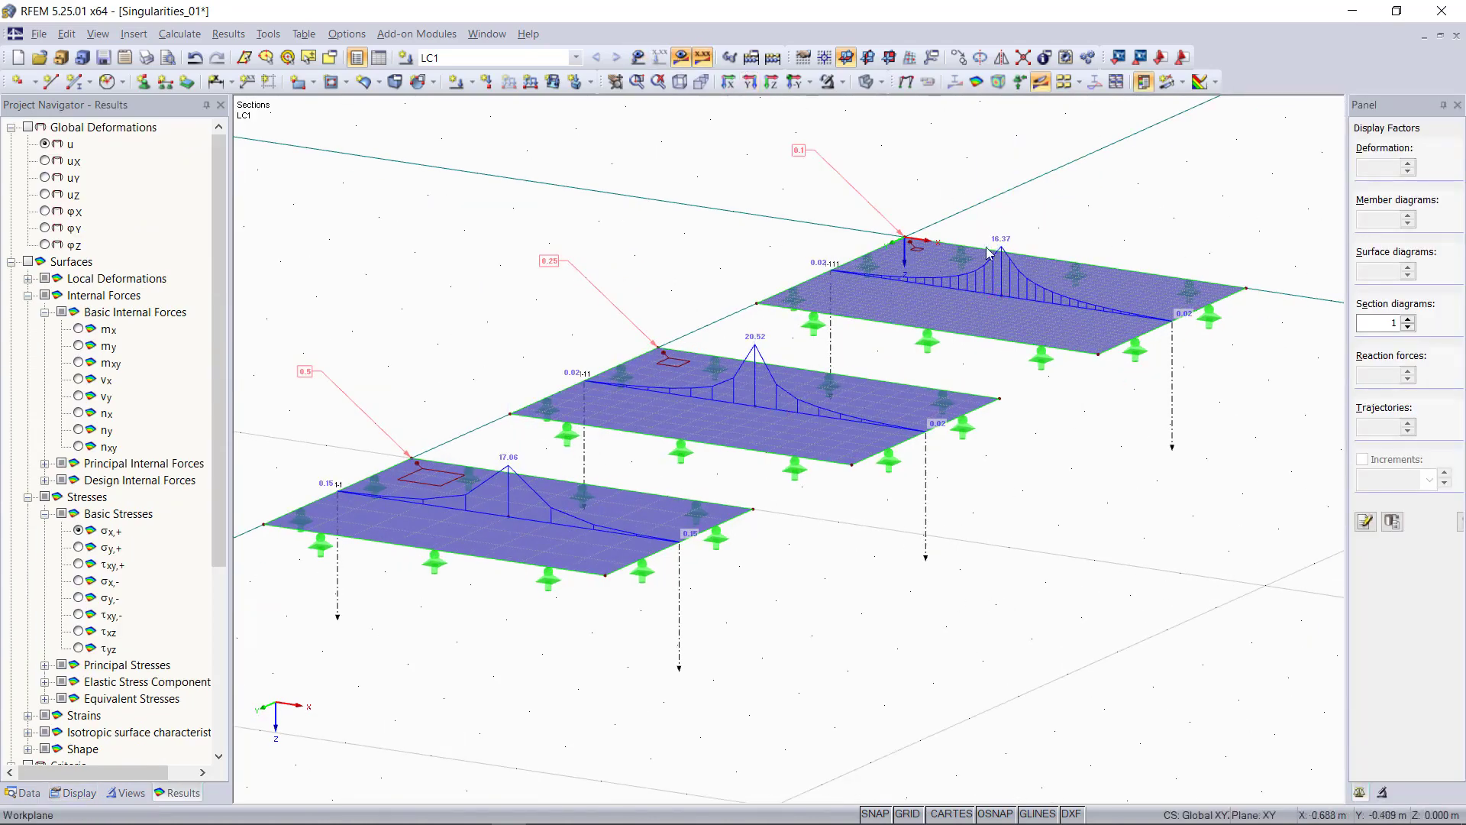
left_click(861, 88)
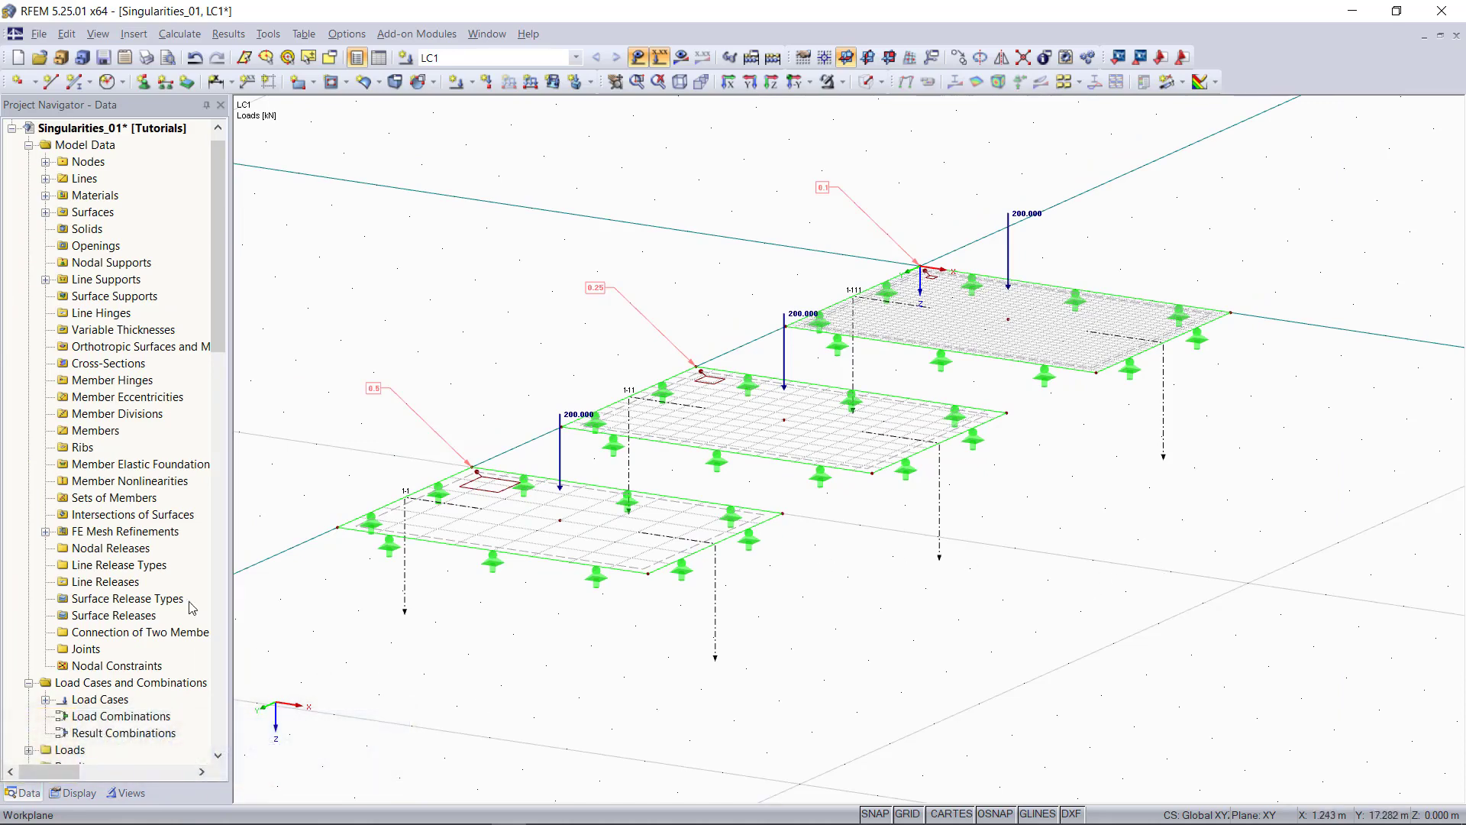
Step: Start a new average region and give it the description 'Example'
scroll(140, 574, "down", 4)
scroll(140, 573, "down", 2)
left_click(88, 500)
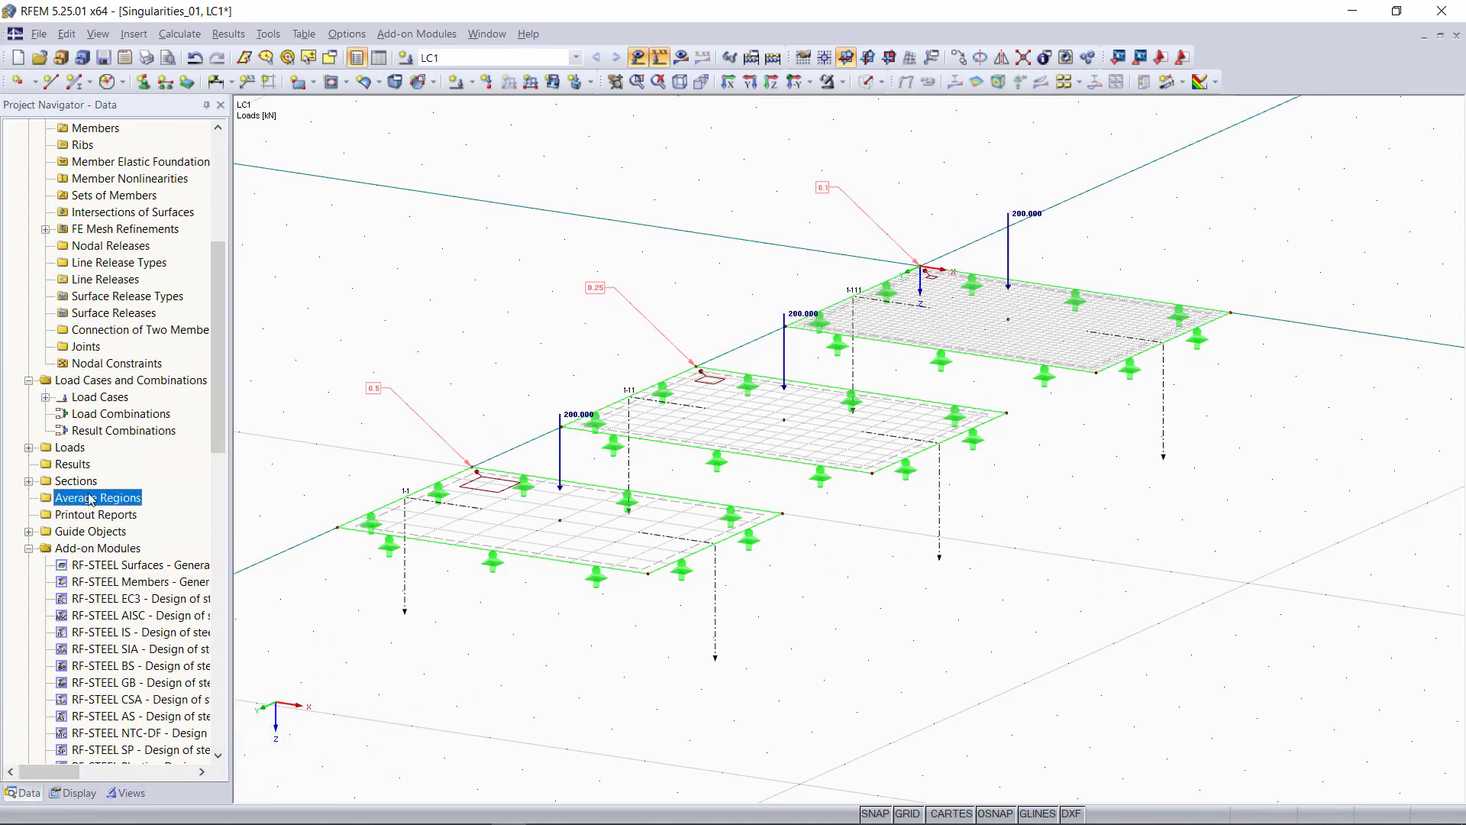
right_click(97, 502)
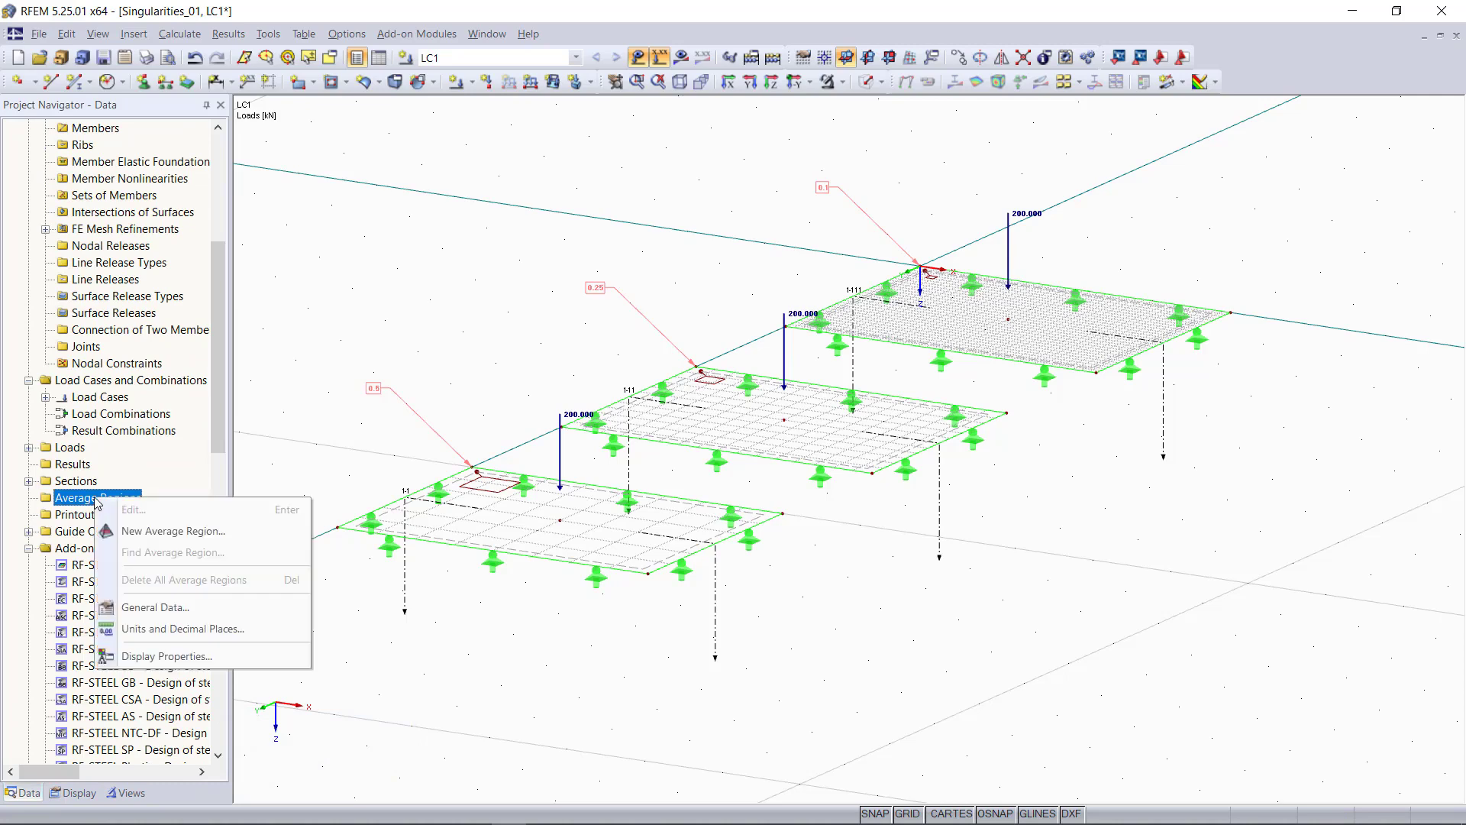
left_click(155, 535)
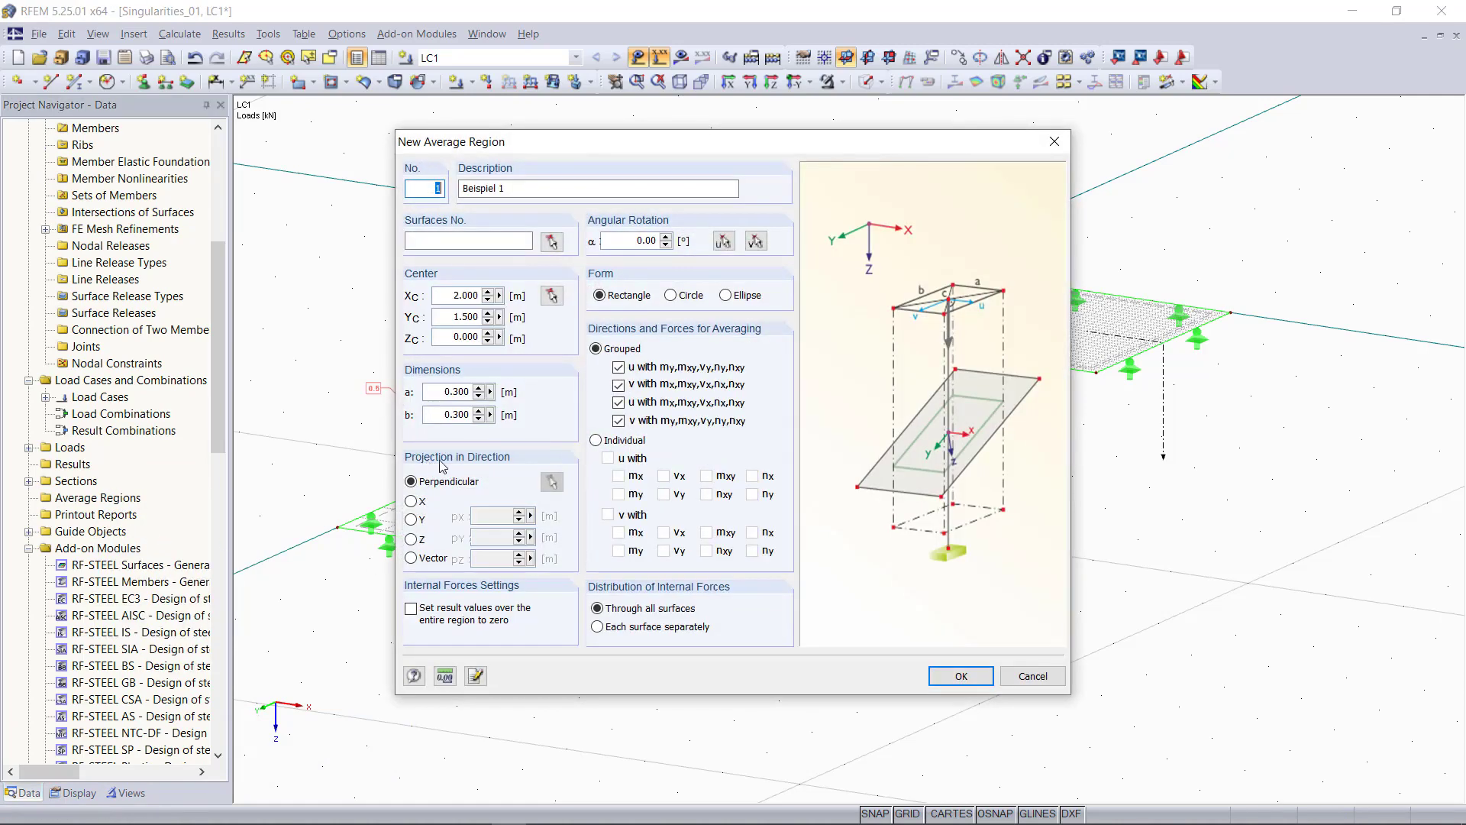
left_click_drag(657, 153, 731, 159)
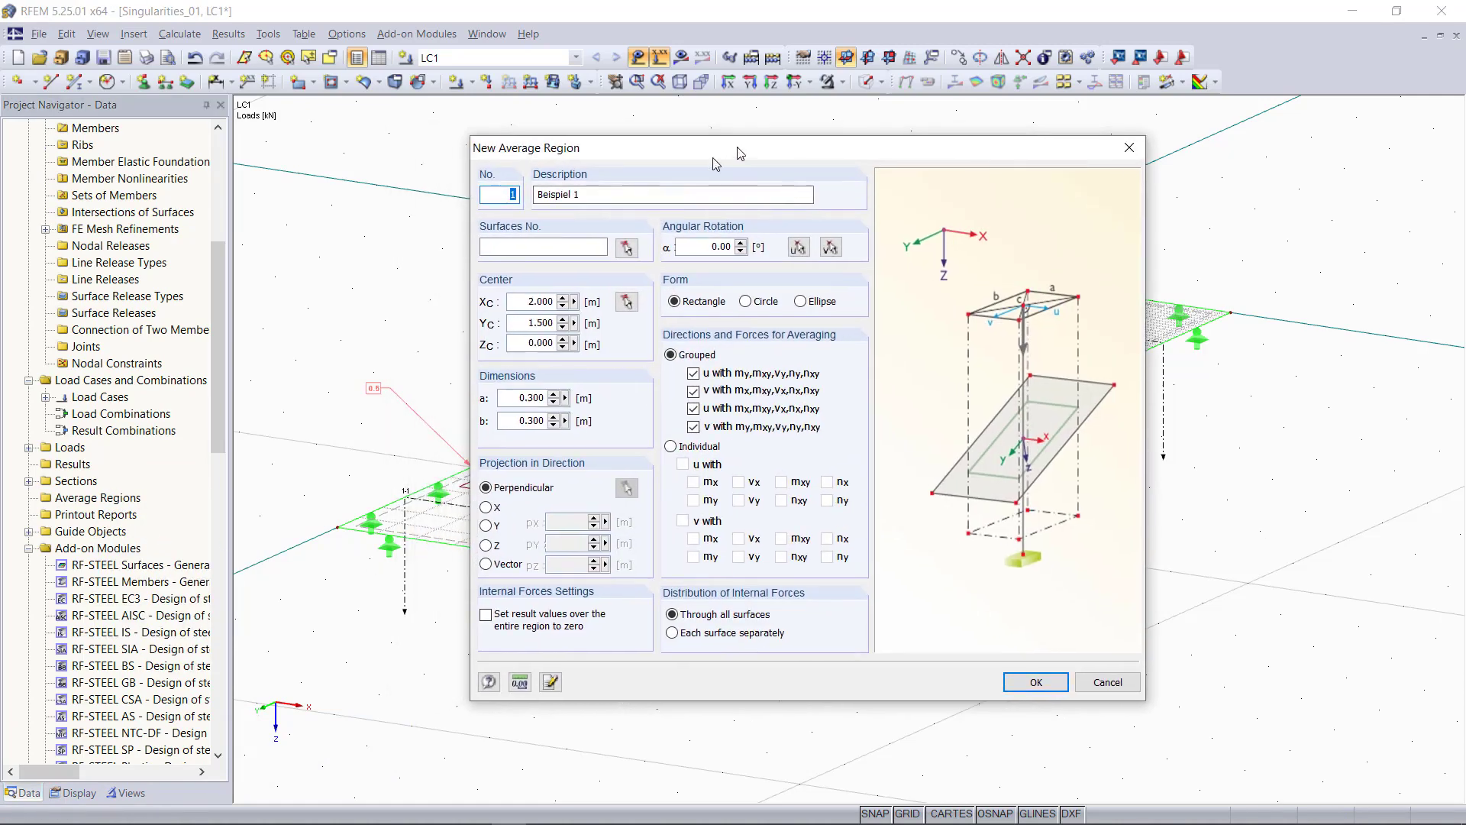
double_click(605, 193)
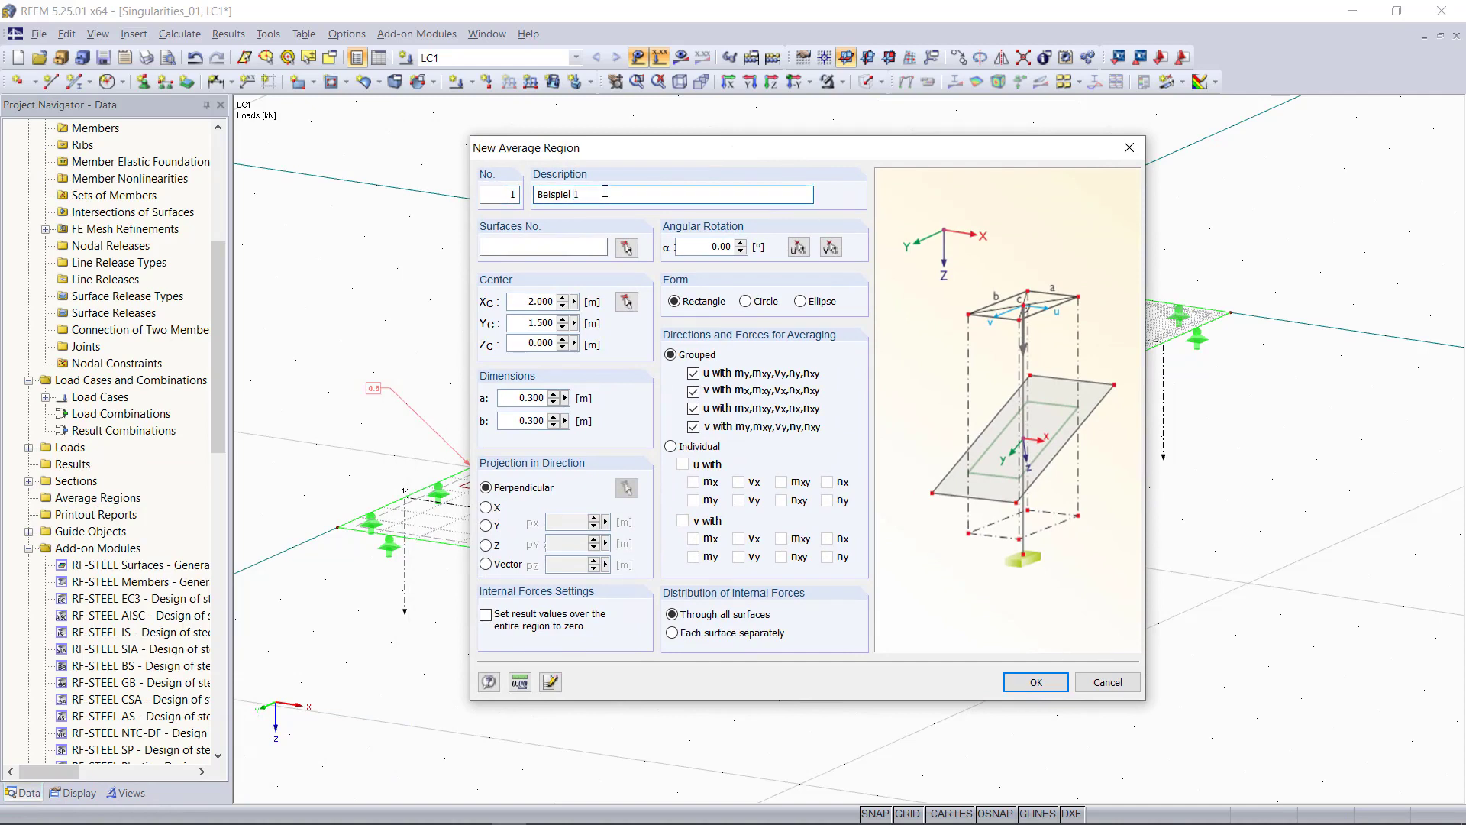
key("ctrl+a")
type("Ex")
Step: Place the region on surface 5, centred at X 2.0 m, Y 1.5 m, and create it
left_click(627, 248)
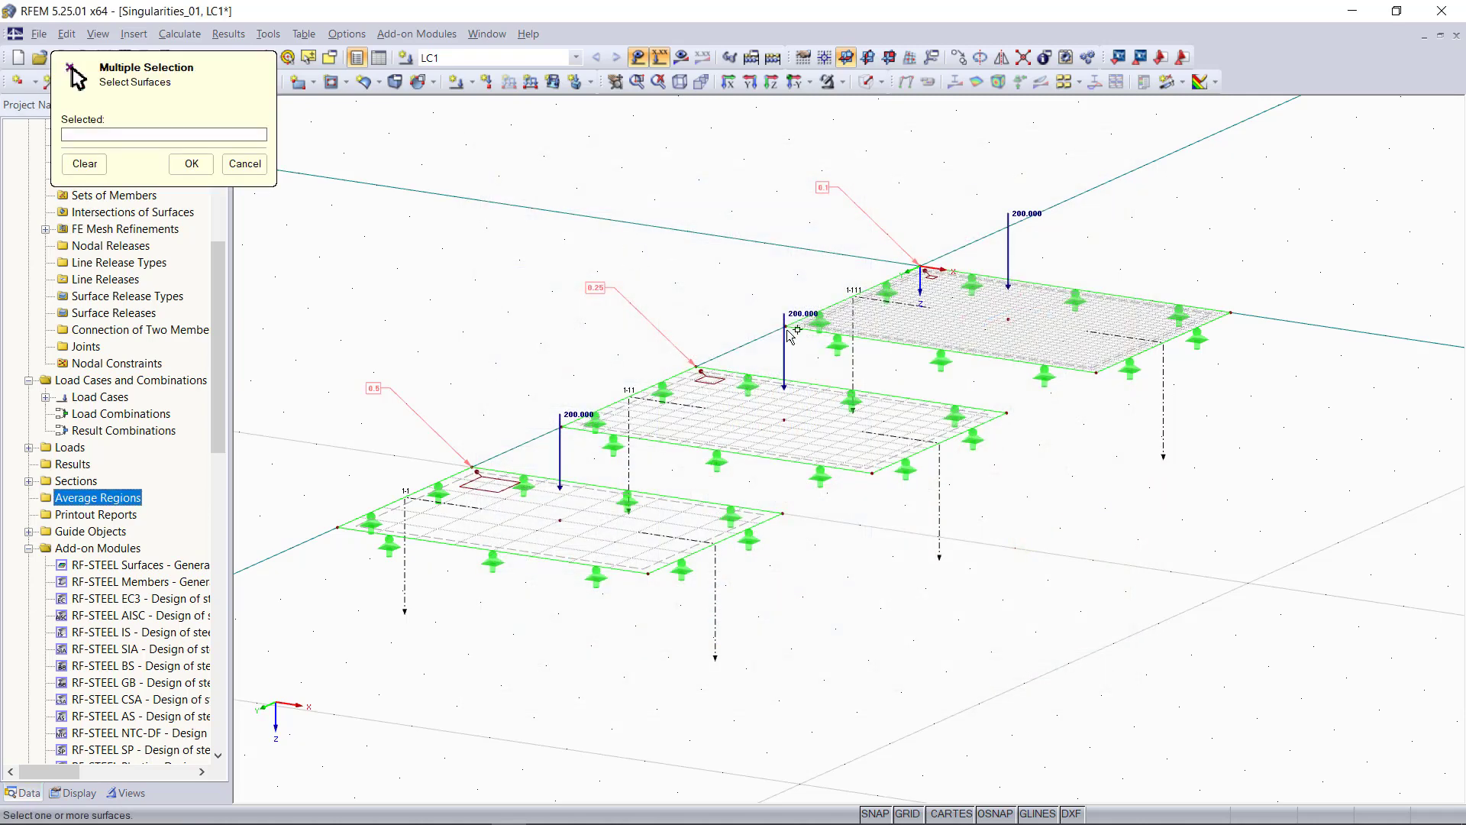
left_click(914, 342)
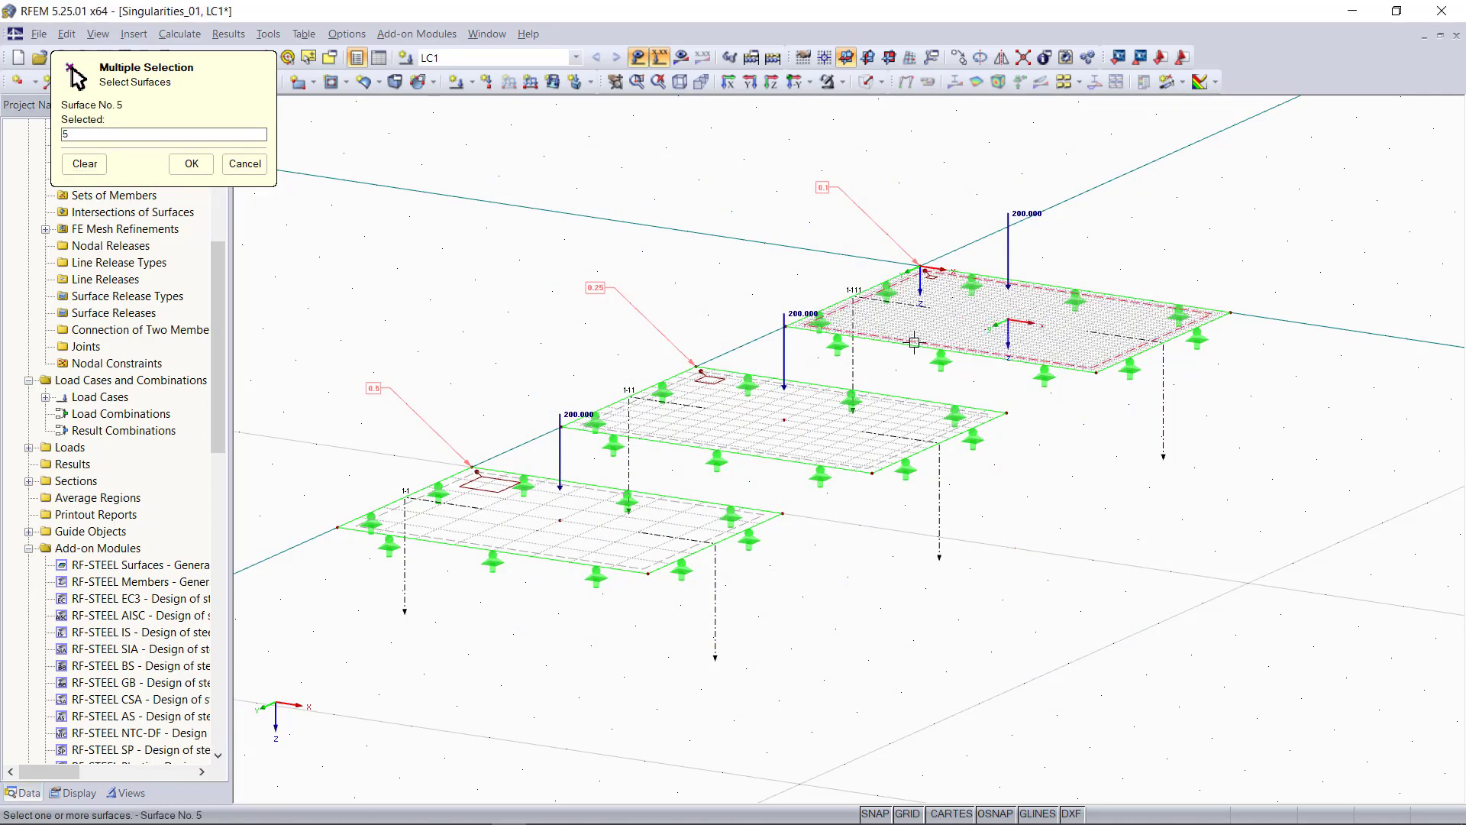
left_click(191, 163)
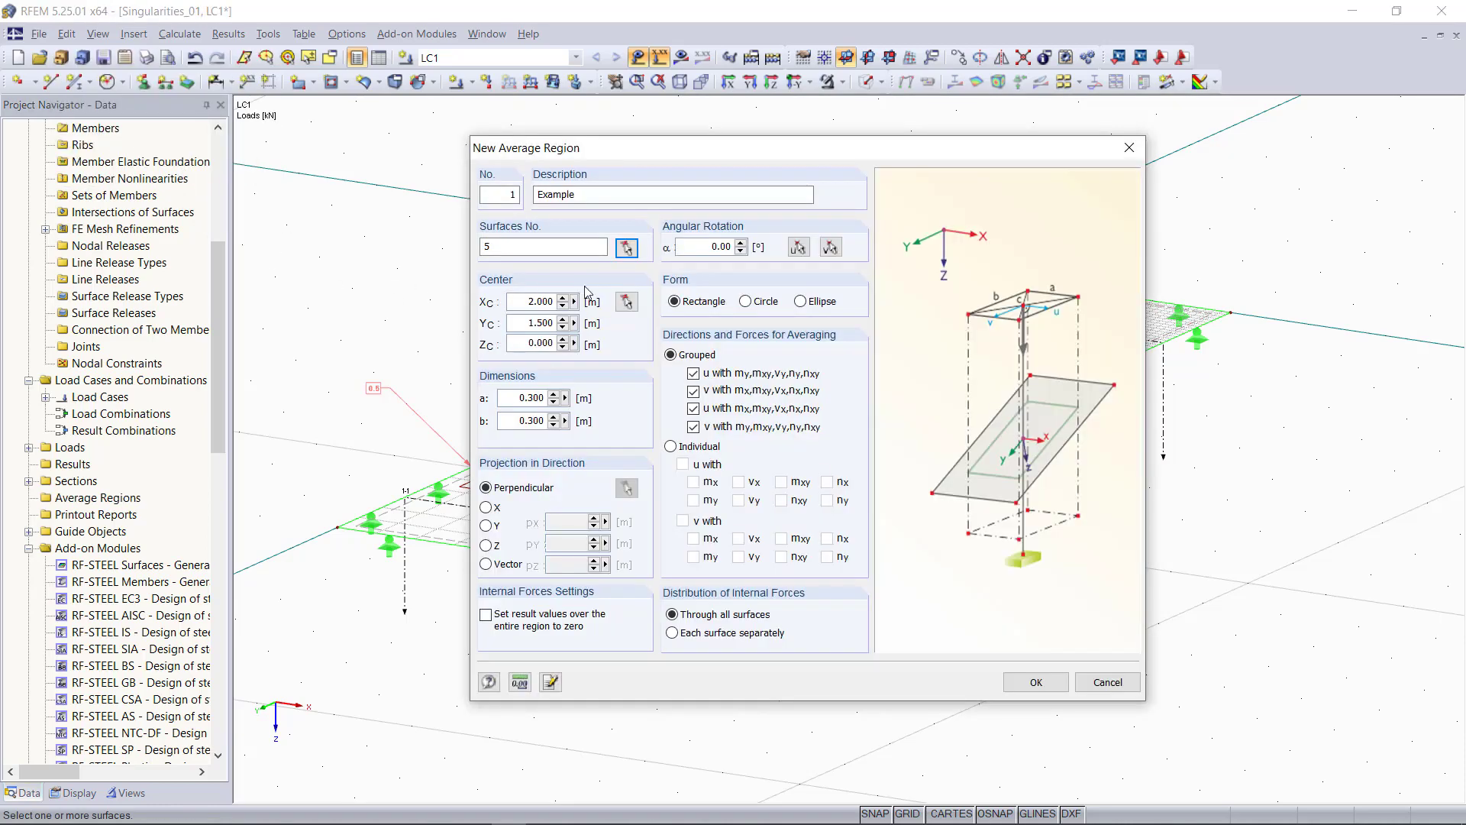
left_click(624, 304)
left_click(1008, 318)
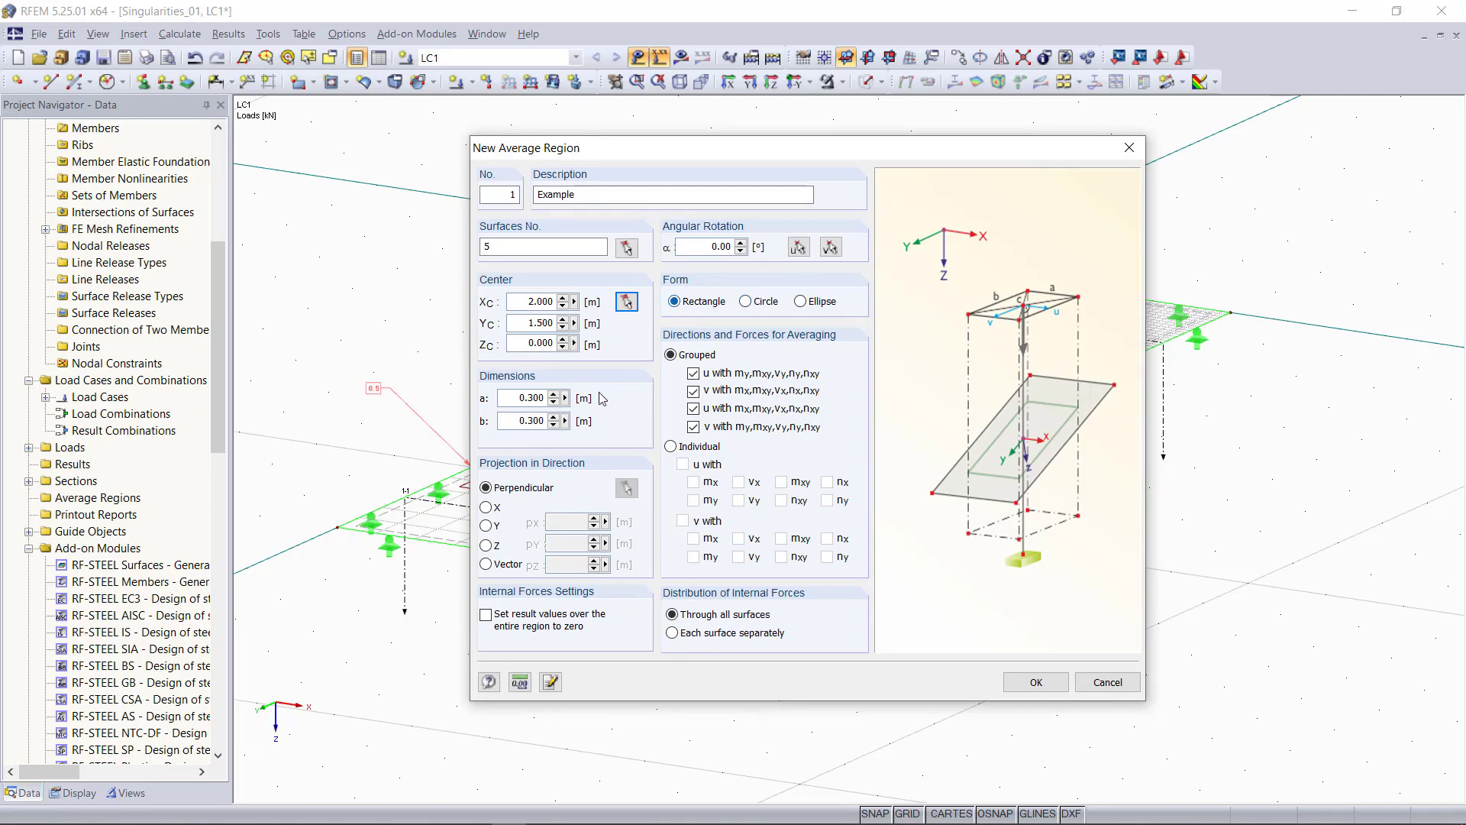
double_click(532, 398)
left_click(1036, 680)
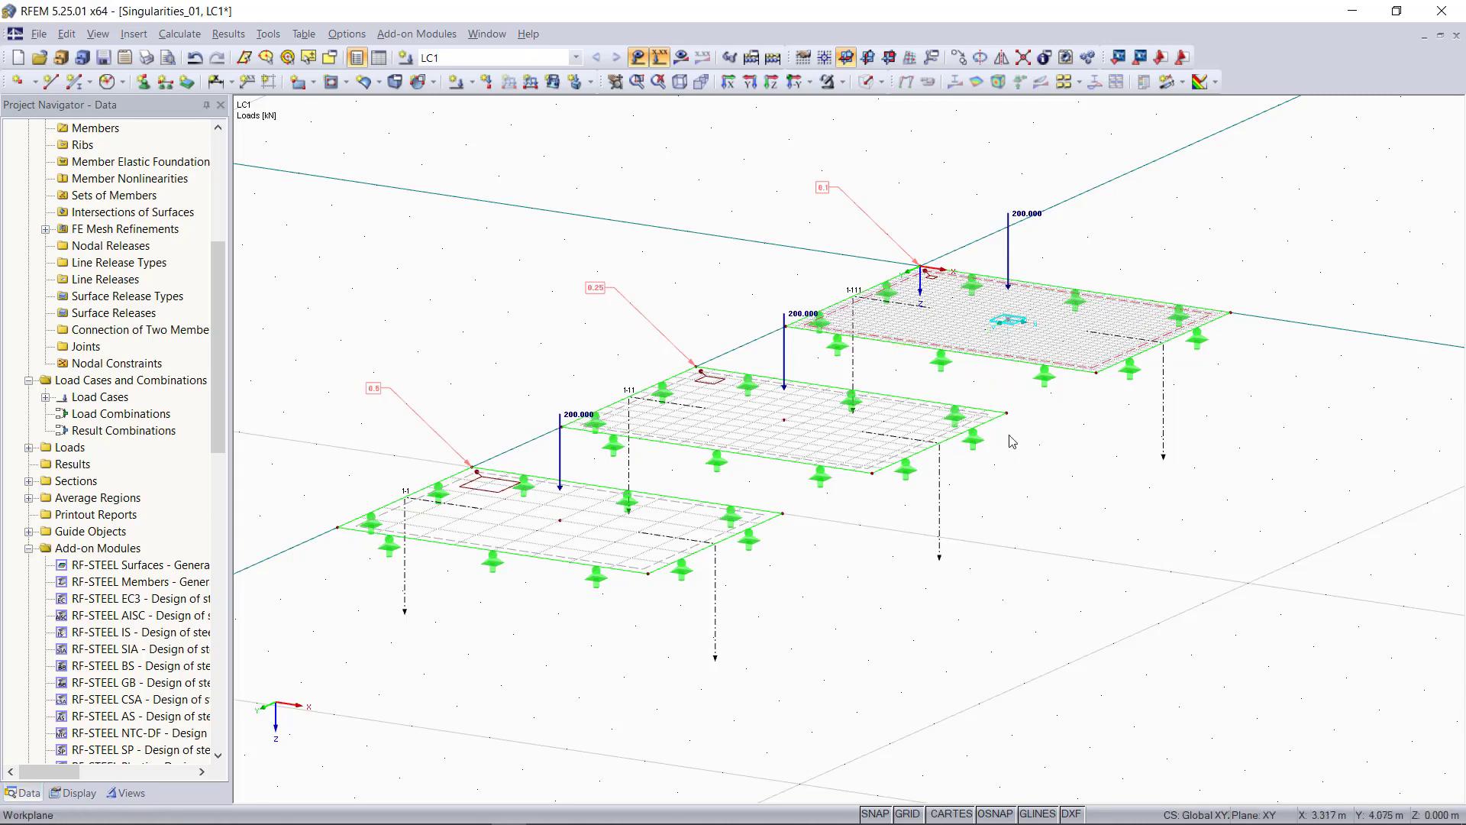
Step: Recalculate with the average region, hide the loads, and zoom to compare section peaks
left_click(681, 57)
left_click(678, 453)
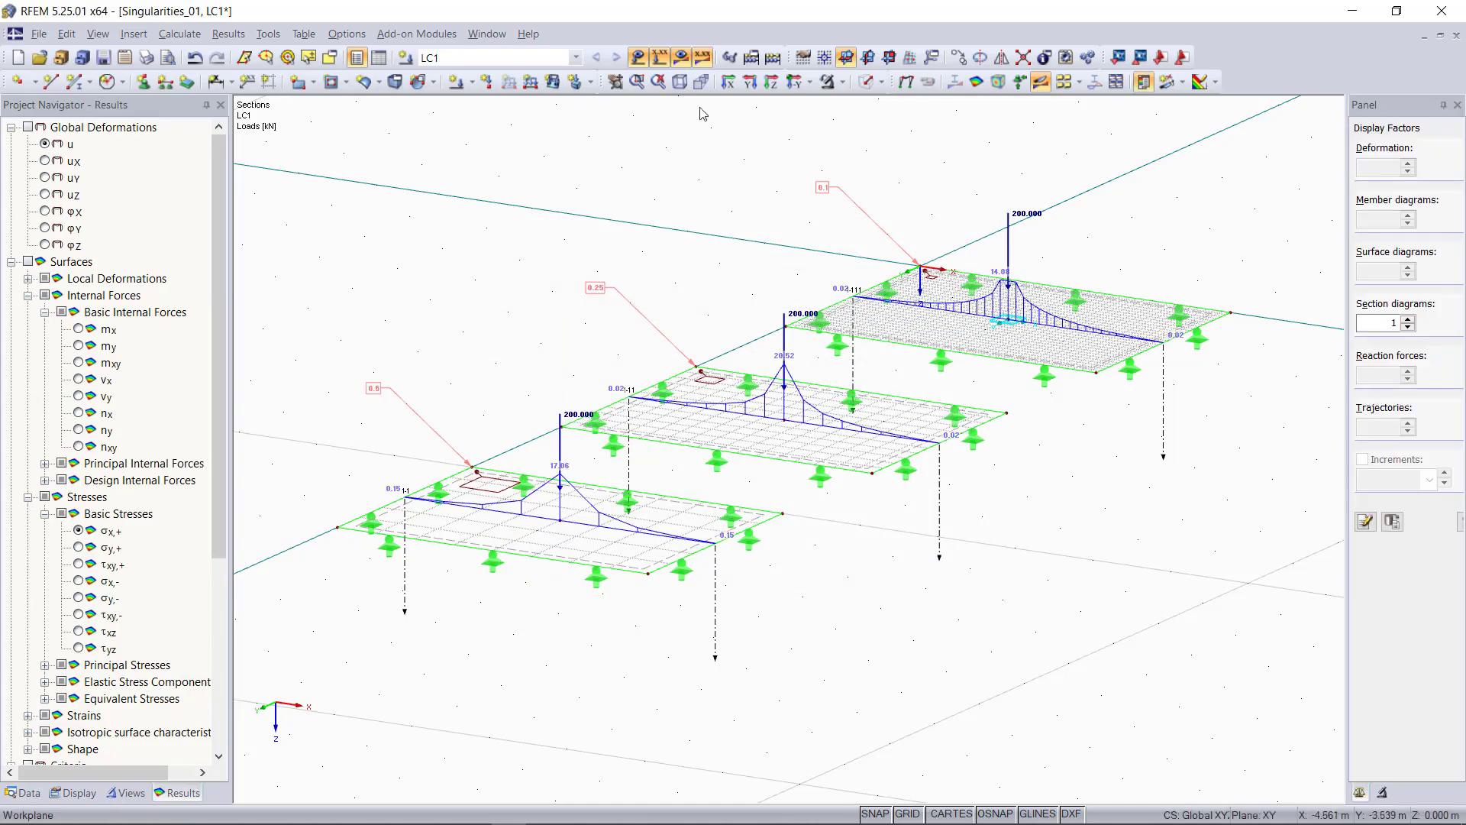
left_click(637, 57)
scroll(1078, 521, "up", 3)
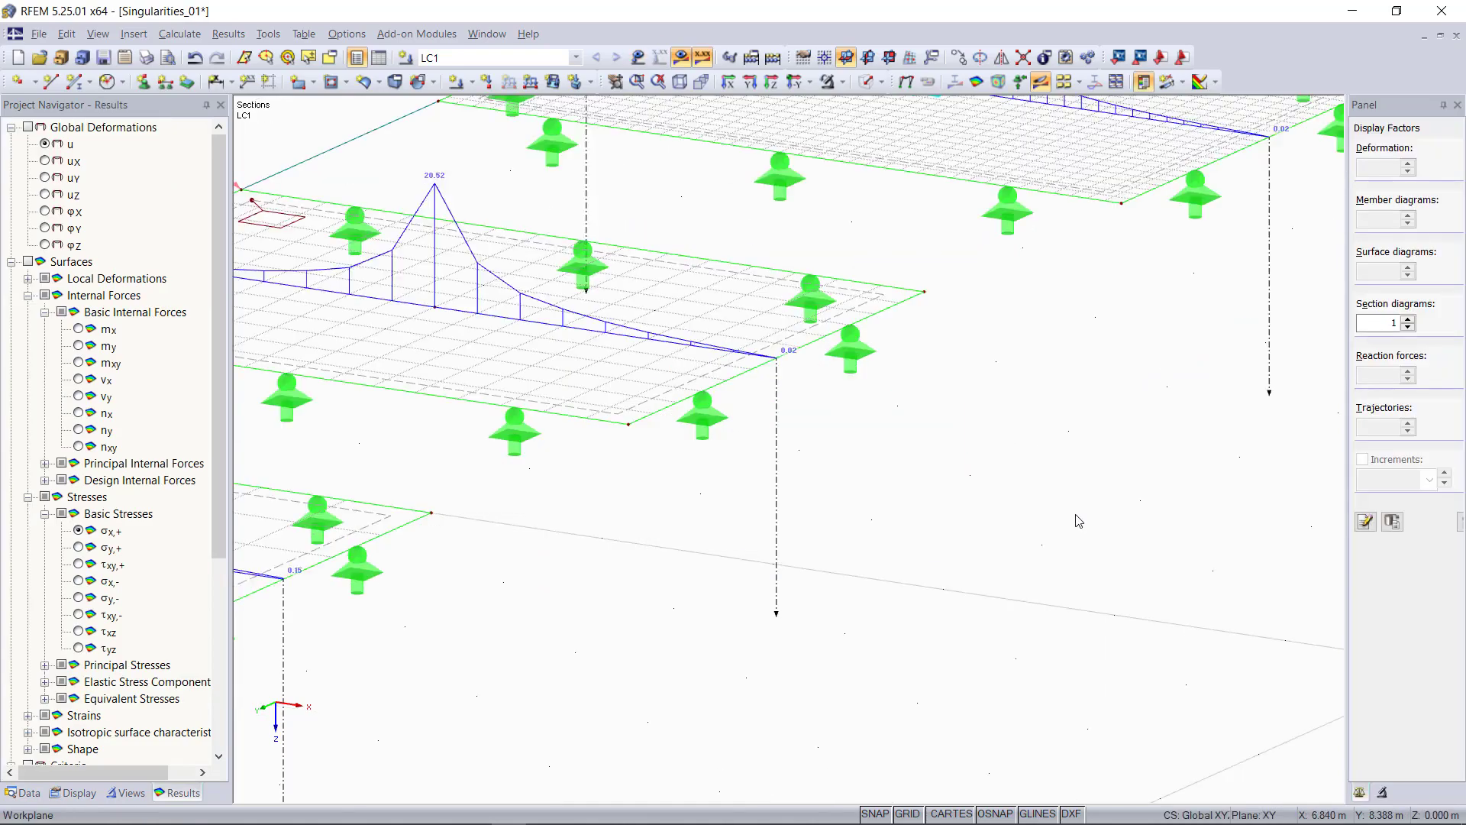
scroll(1078, 521, "down", 5)
scroll(1032, 263, "up", 4)
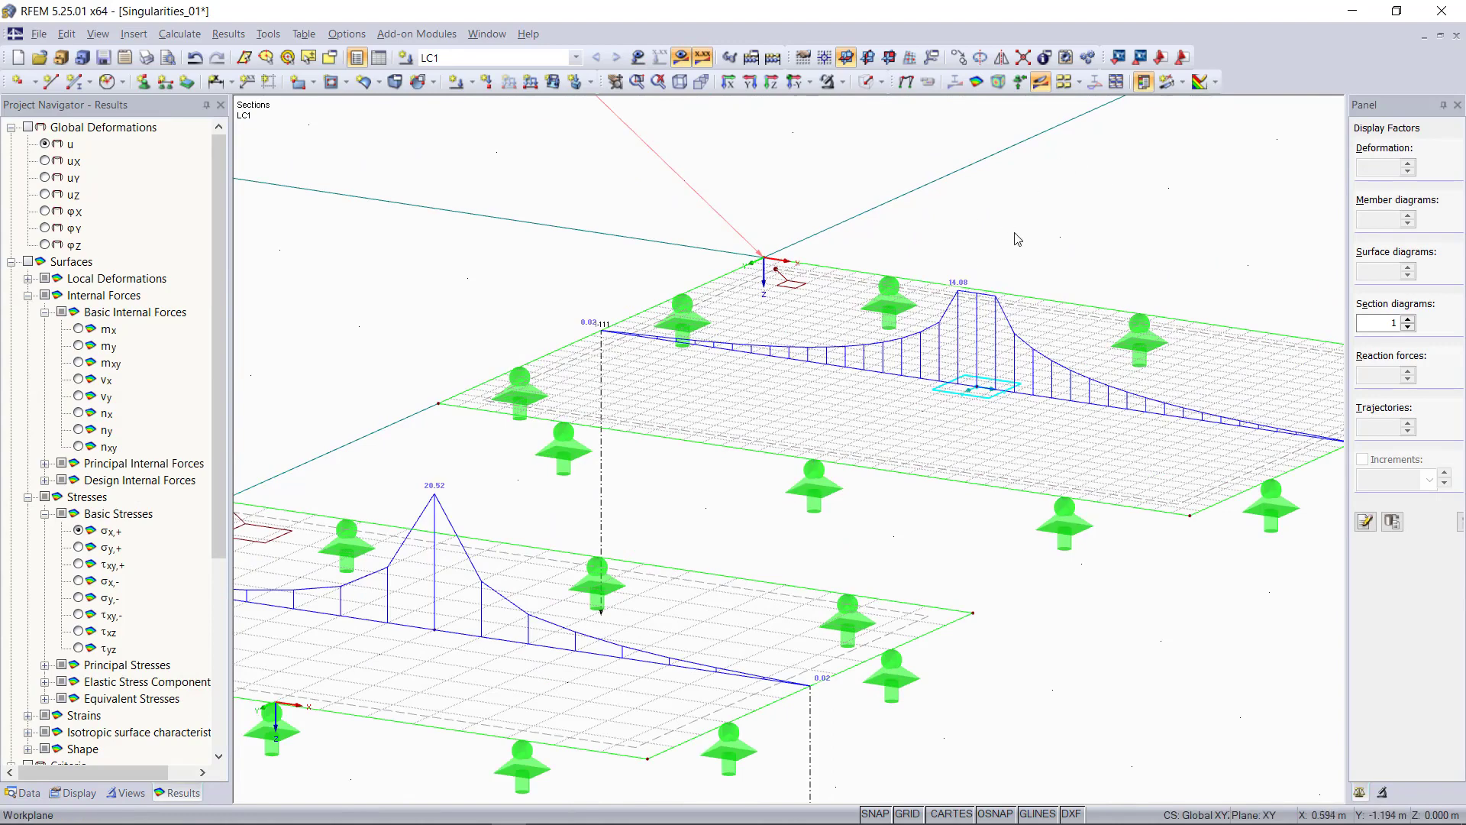
scroll(1017, 239, "down", 1)
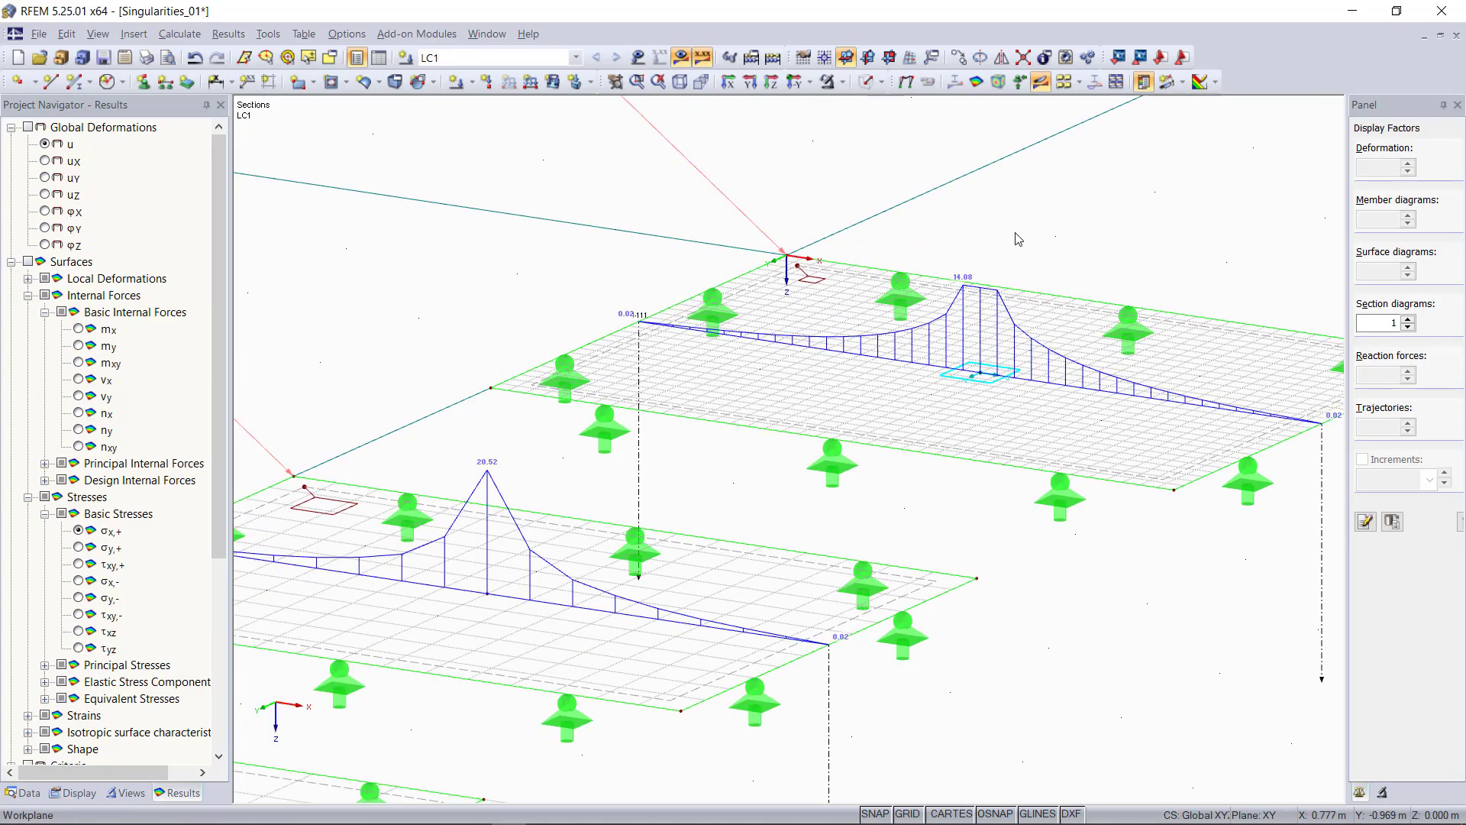
scroll(1018, 239, "down", 3)
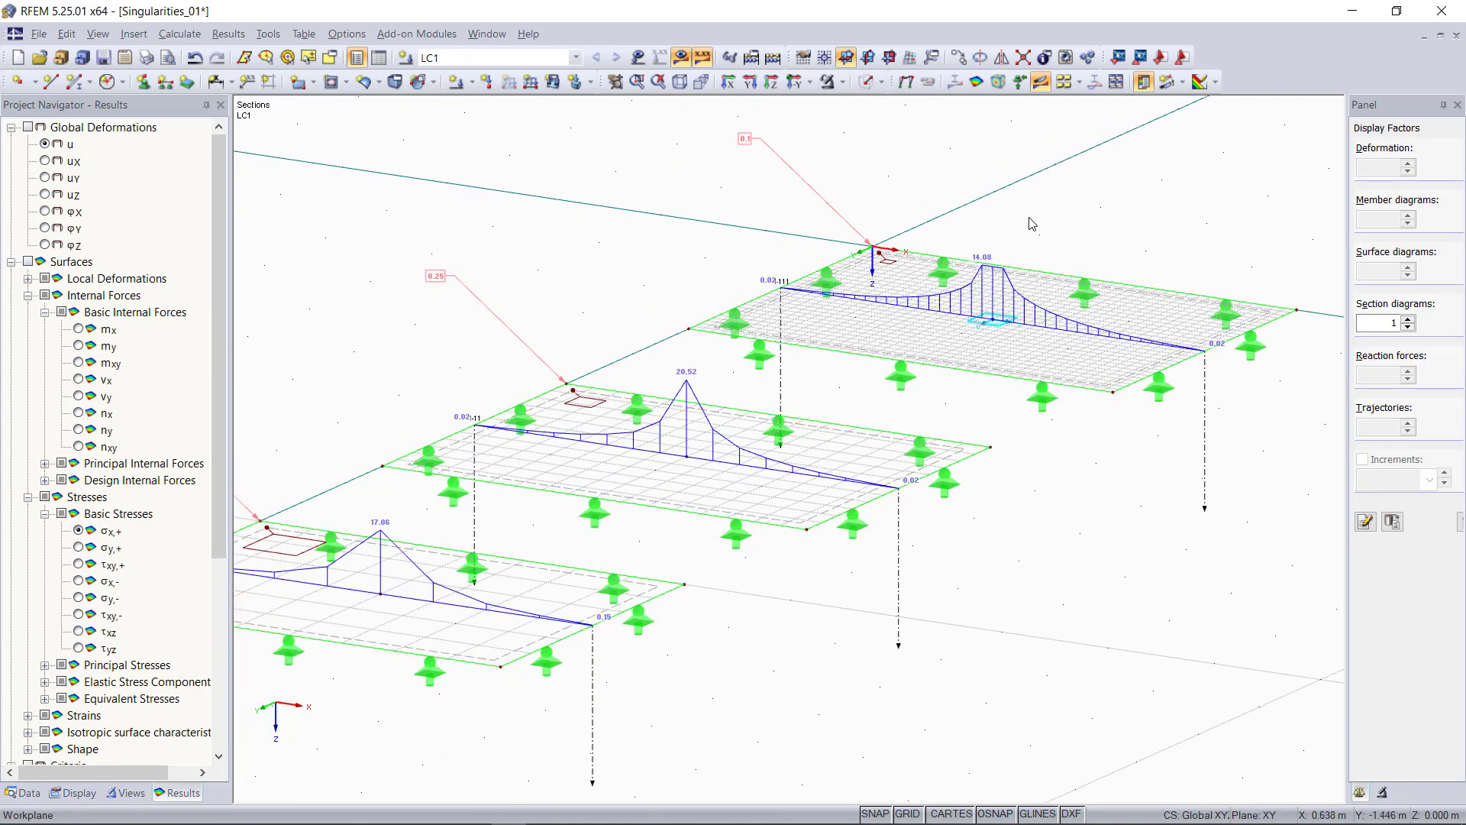
scroll(1032, 224, "down", 3)
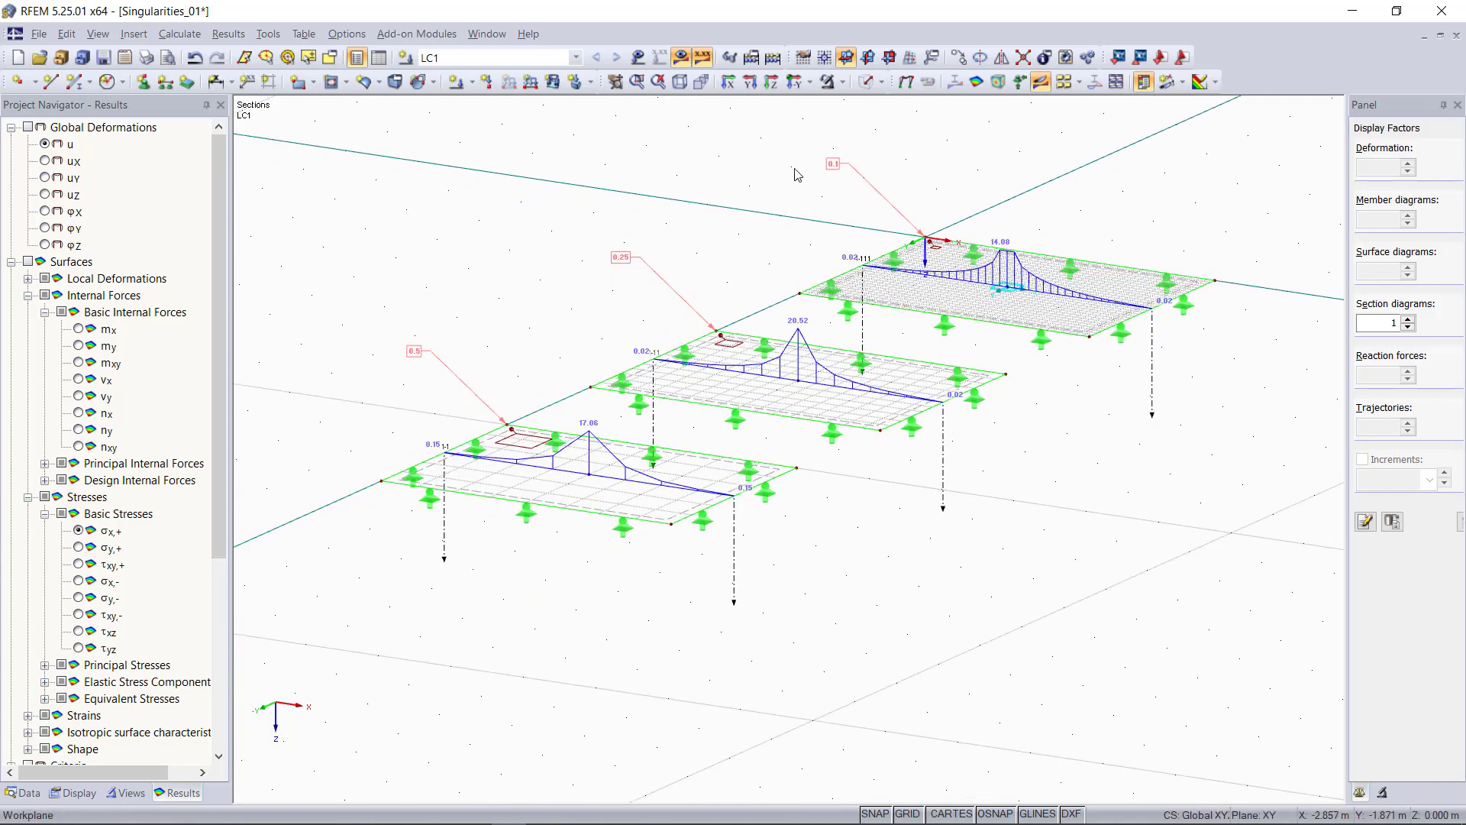